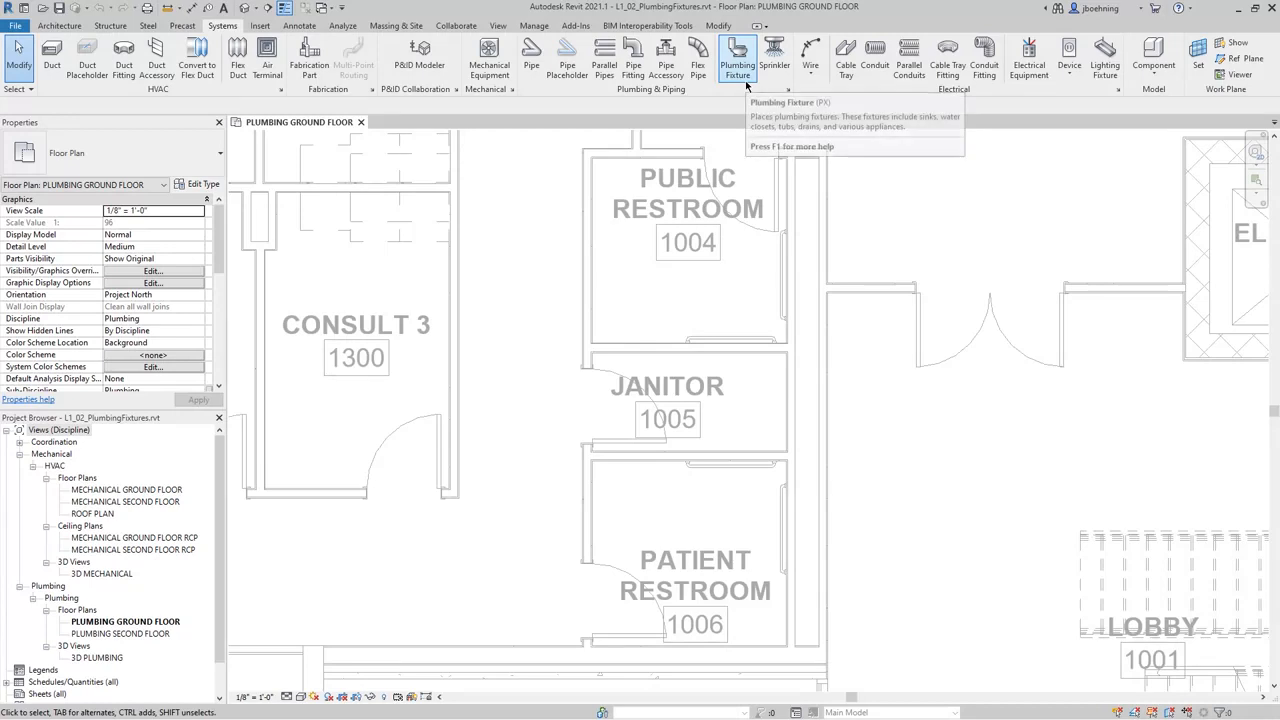
- Start placing a plumbing fixture and search the available fixture types for "water public"
{"action": "left_click", "coordinate": [743, 80]}
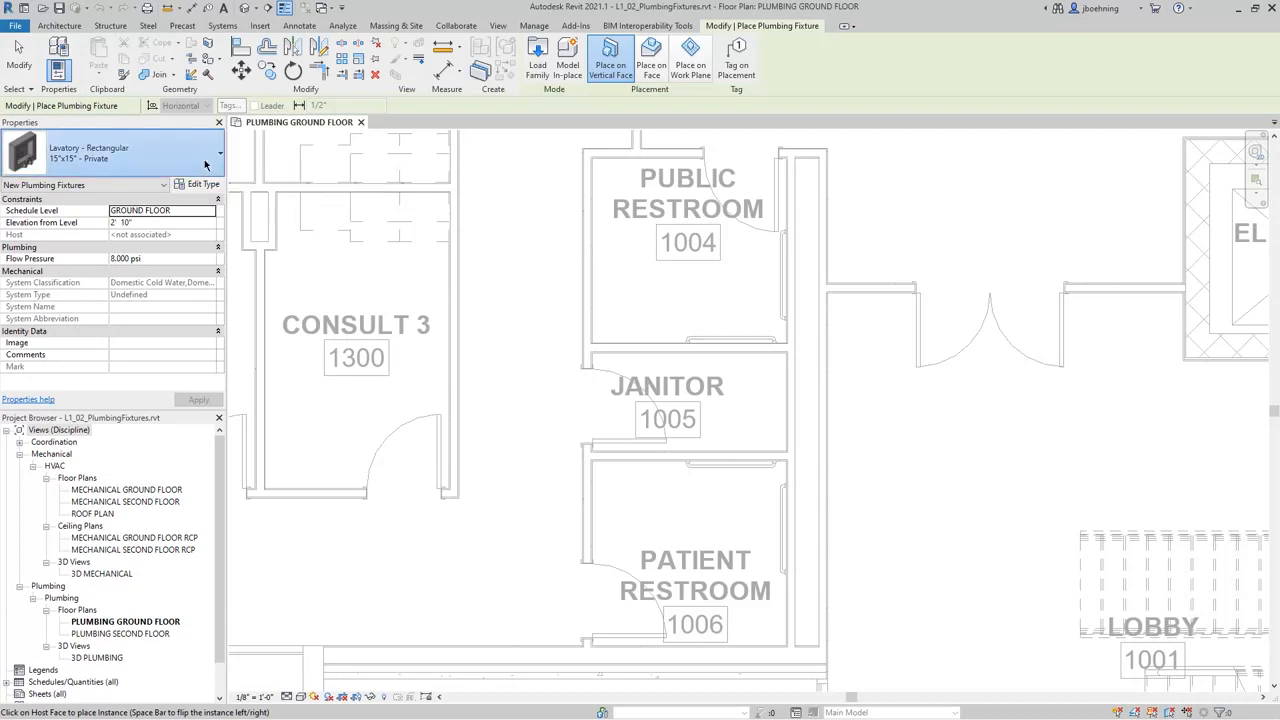
{"action": "left_click", "coordinate": [205, 162]}
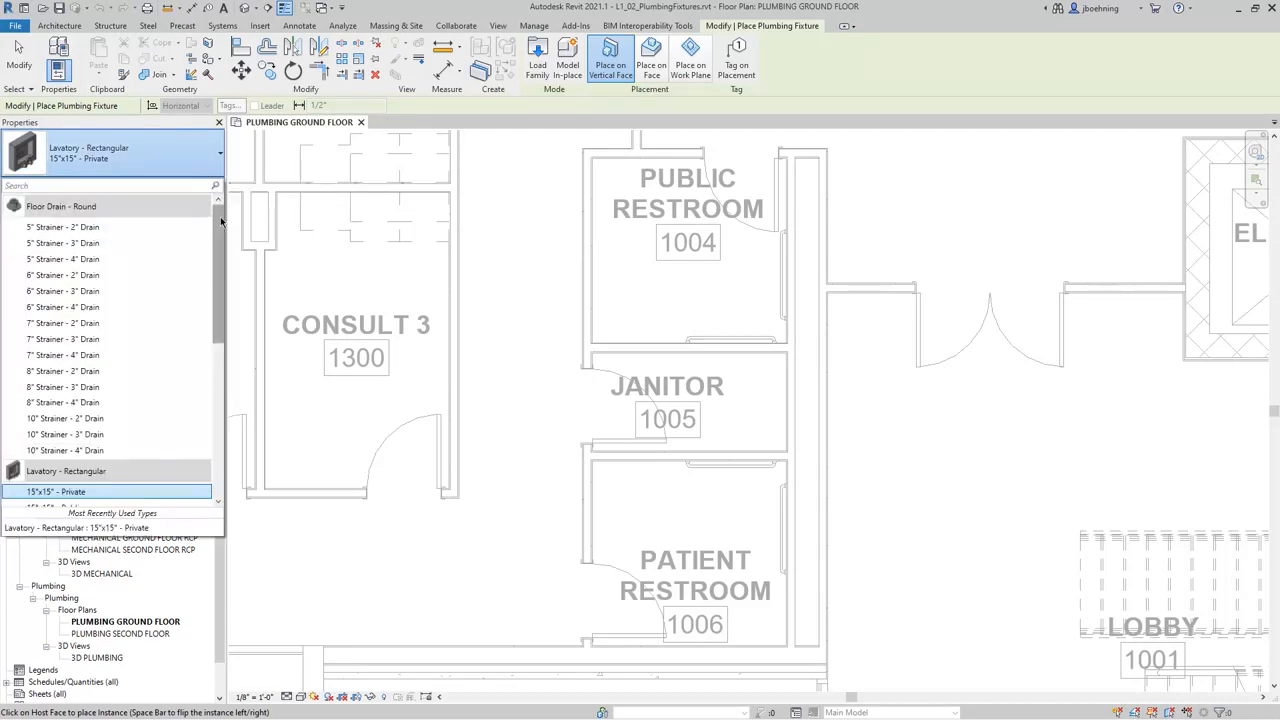
{"action": "mouse_move", "coordinate": [221, 222]}
{"action": "left_mouse_down"}
{"action": "mouse_move", "coordinate": [217, 372]}
{"action": "mouse_move", "coordinate": [215, 220]}
{"action": "left_mouse_up"}
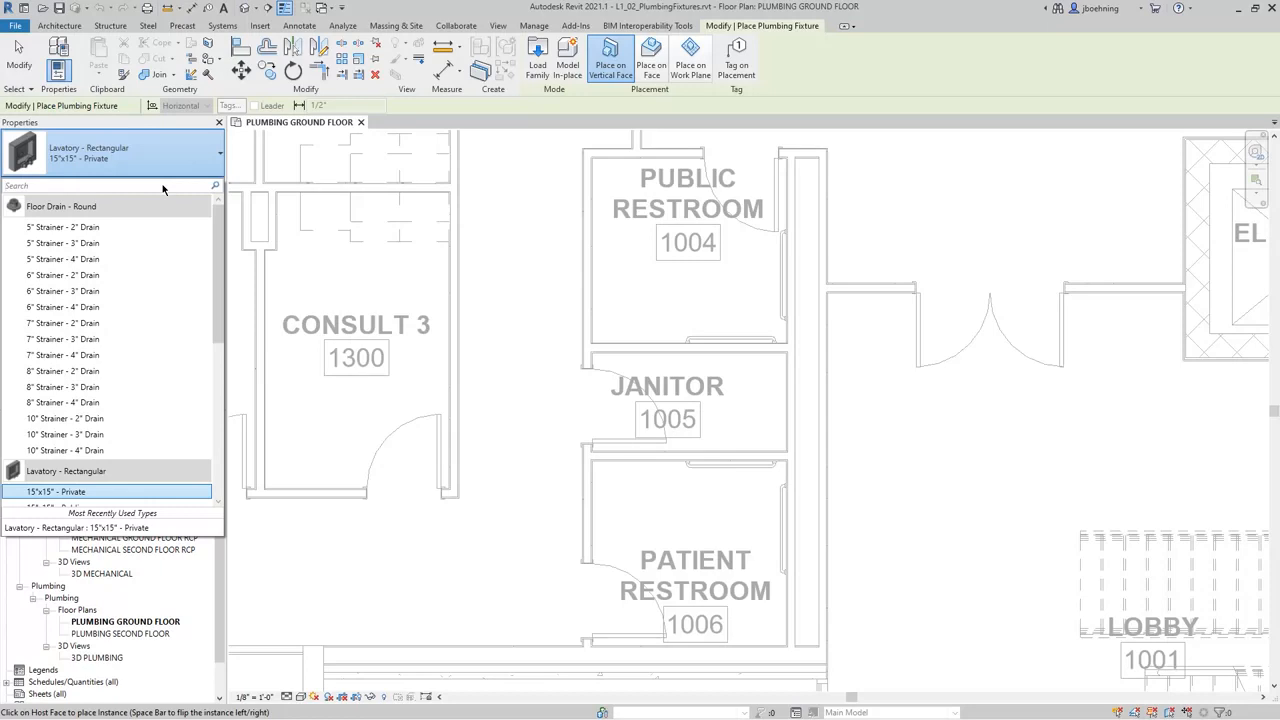
{"action": "type", "text": "water"}
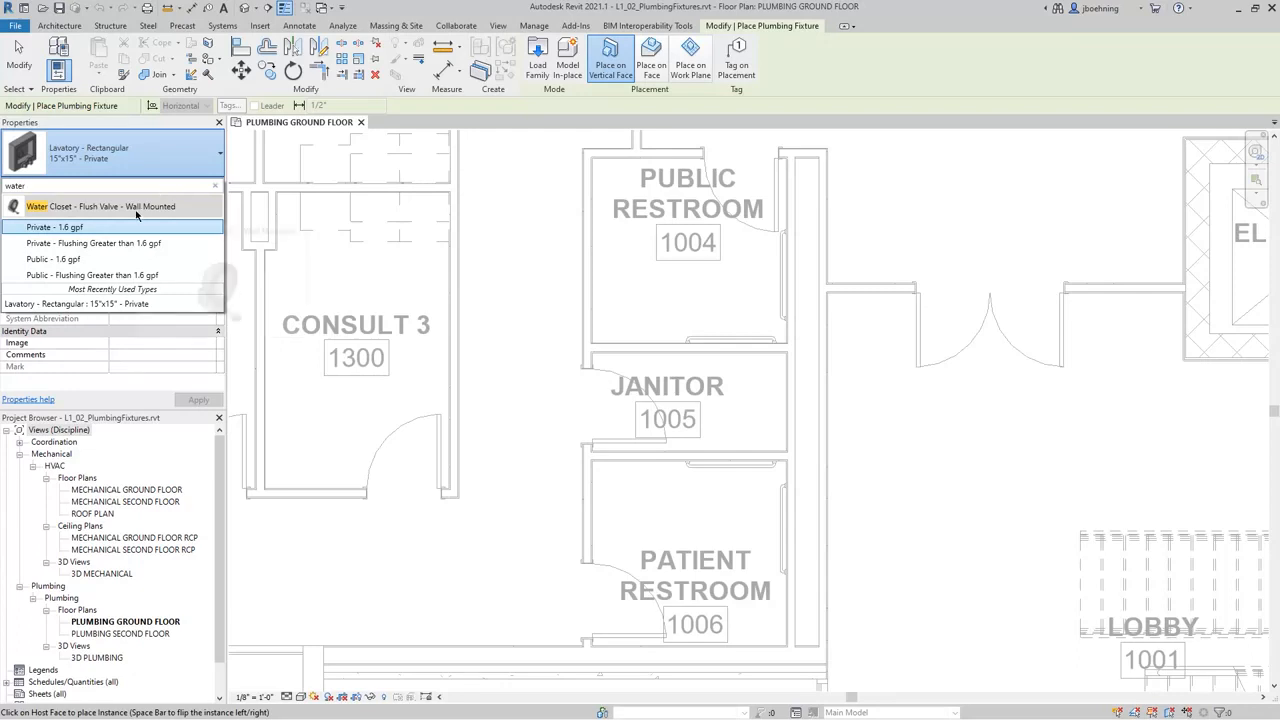
{"action": "mouse_move", "coordinate": [156, 212]}
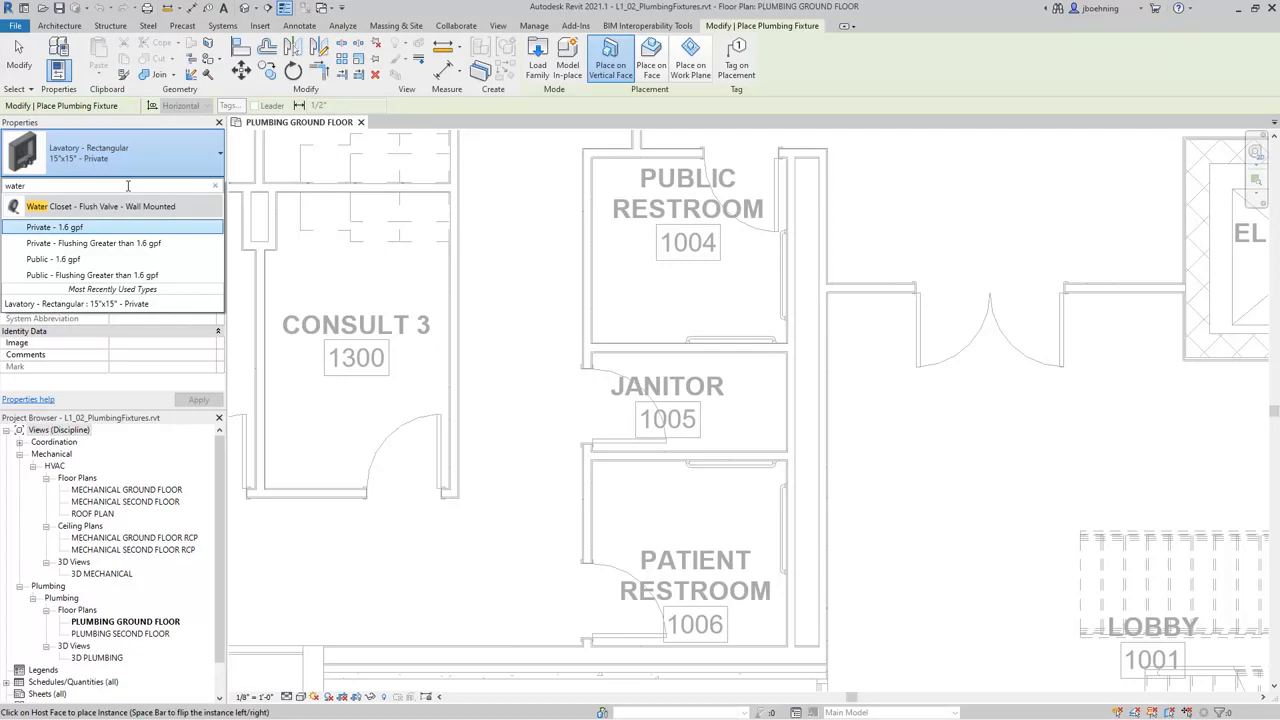
{"action": "type", "text": "public"}
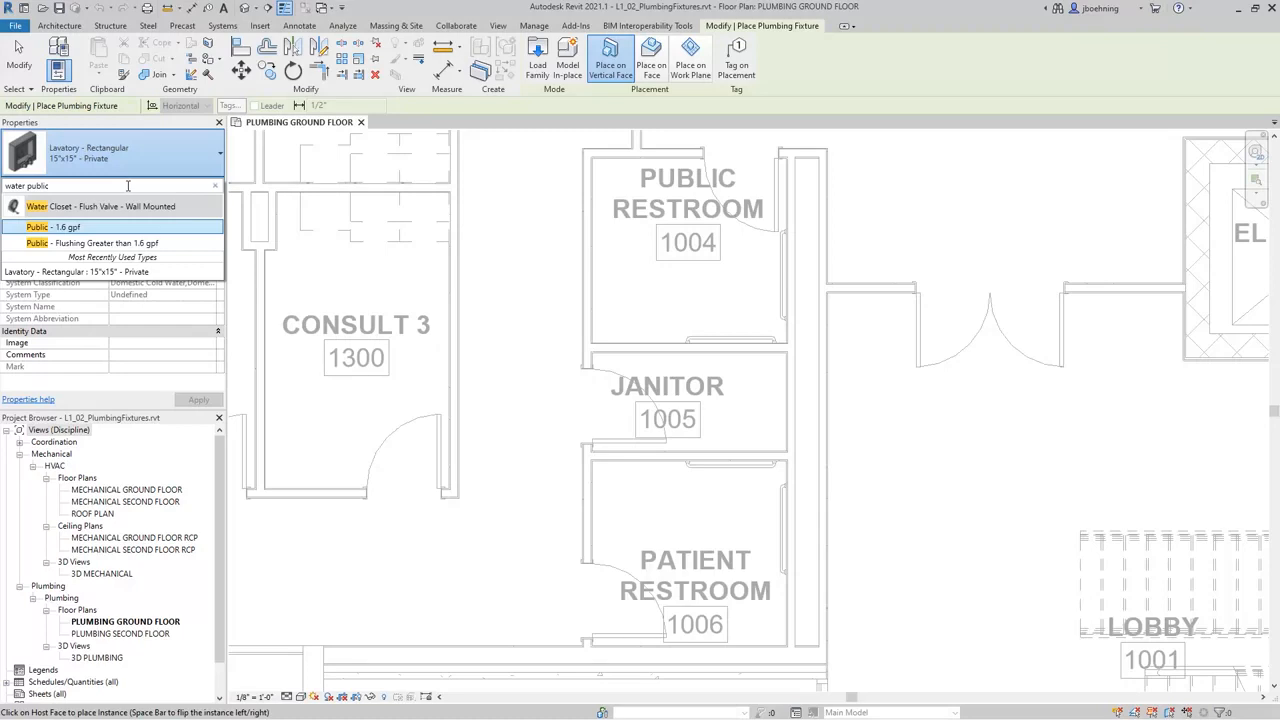
- Try the fixture type searches "water public-" and "1.6", clearing the search text after each
{"action": "type", "text": "-"}
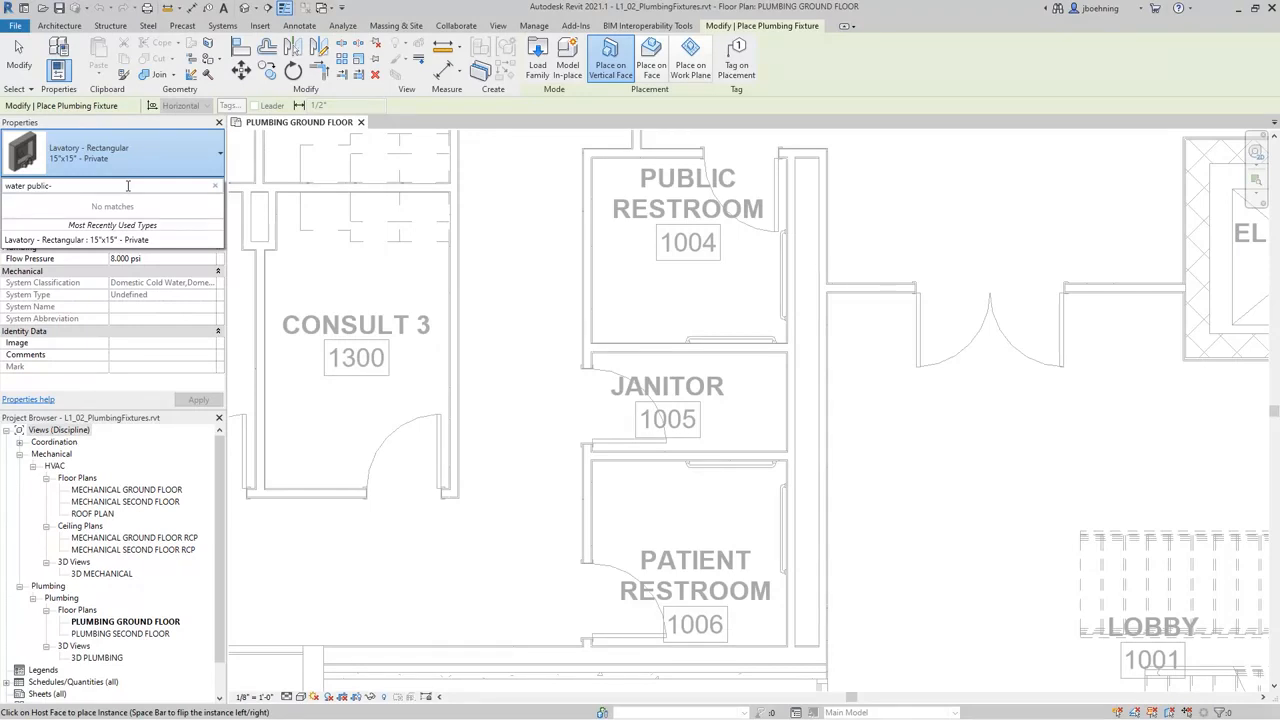
{"action": "key", "text": "BackSpace"}
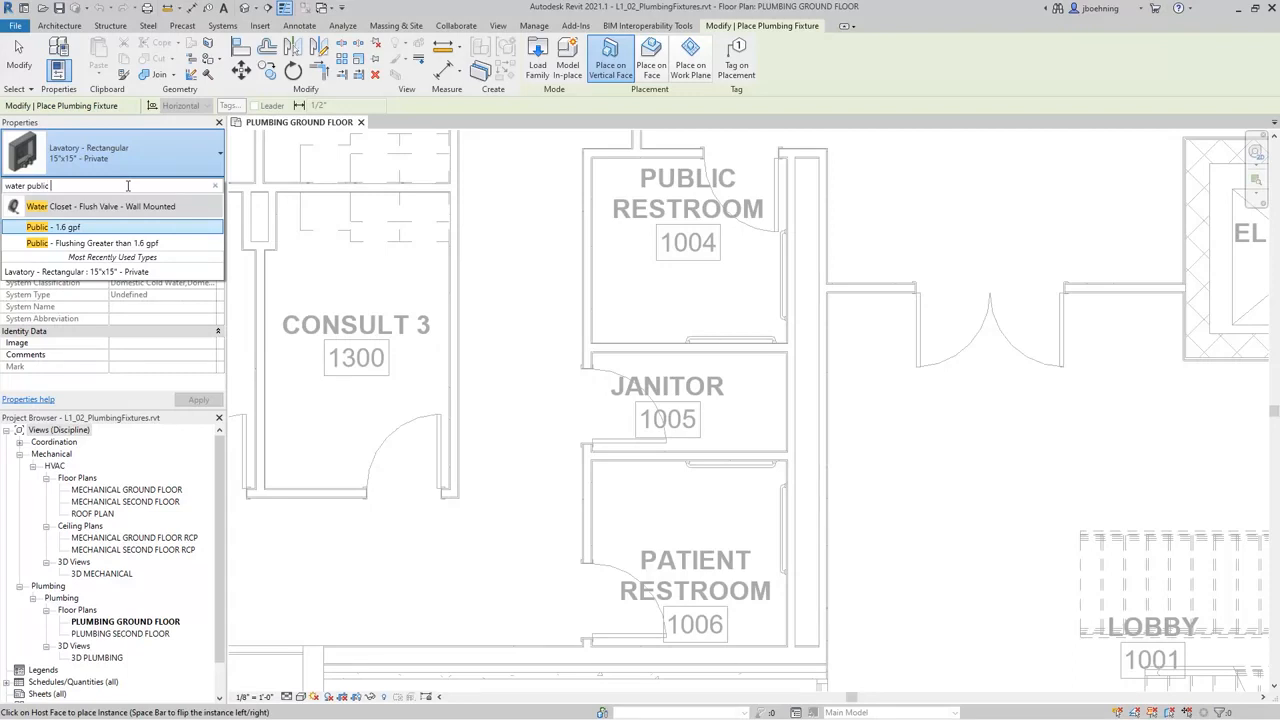
{"action": "type", "text": "-"}
{"action": "key", "text": "BackSpace"}
{"action": "key", "text": "BackSpace"}
{"action": "key", "text": "BackSpace"}
{"action": "key", "text": "BackSpace"}
{"action": "key", "text": "BackSpace"}
{"action": "key", "text": "BackSpace"}
{"action": "key", "text": "BackSpace"}
{"action": "key", "text": "BackSpace"}
{"action": "key", "text": "BackSpace"}
{"action": "key", "text": "BackSpace"}
{"action": "key", "text": "BackSpace"}
{"action": "key", "text": "BackSpace"}
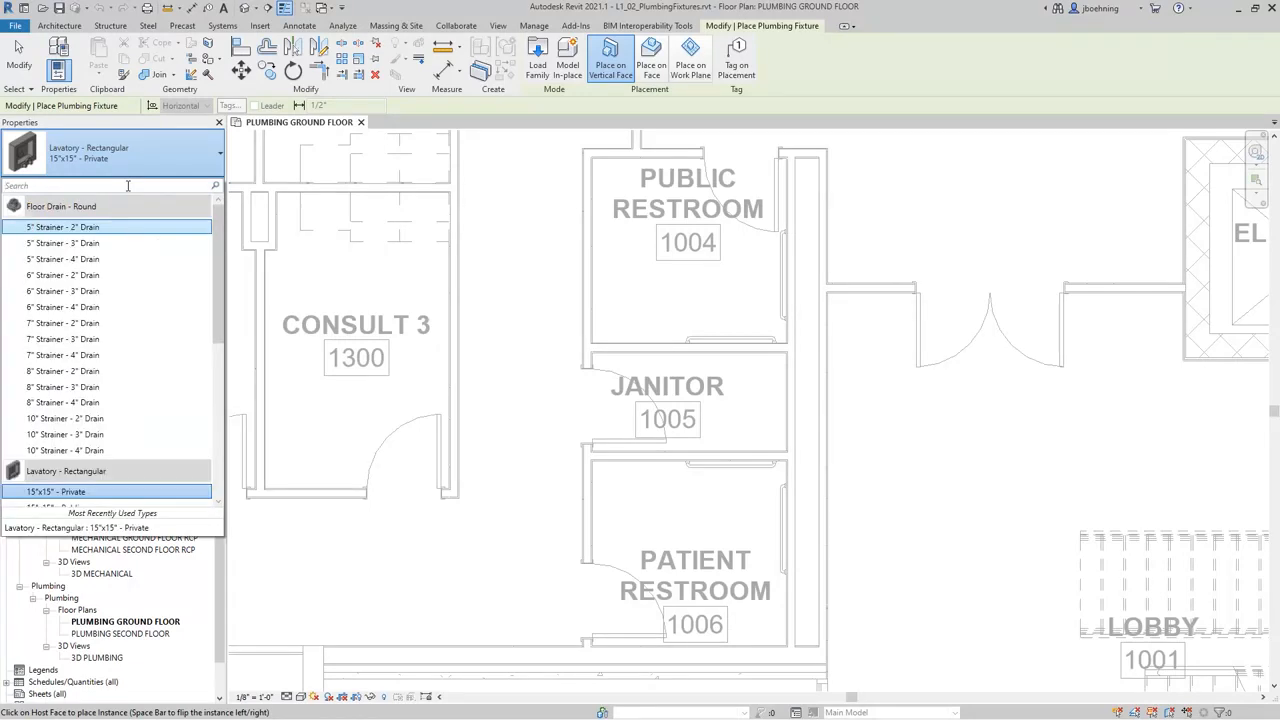
{"action": "type", "text": "1.6"}
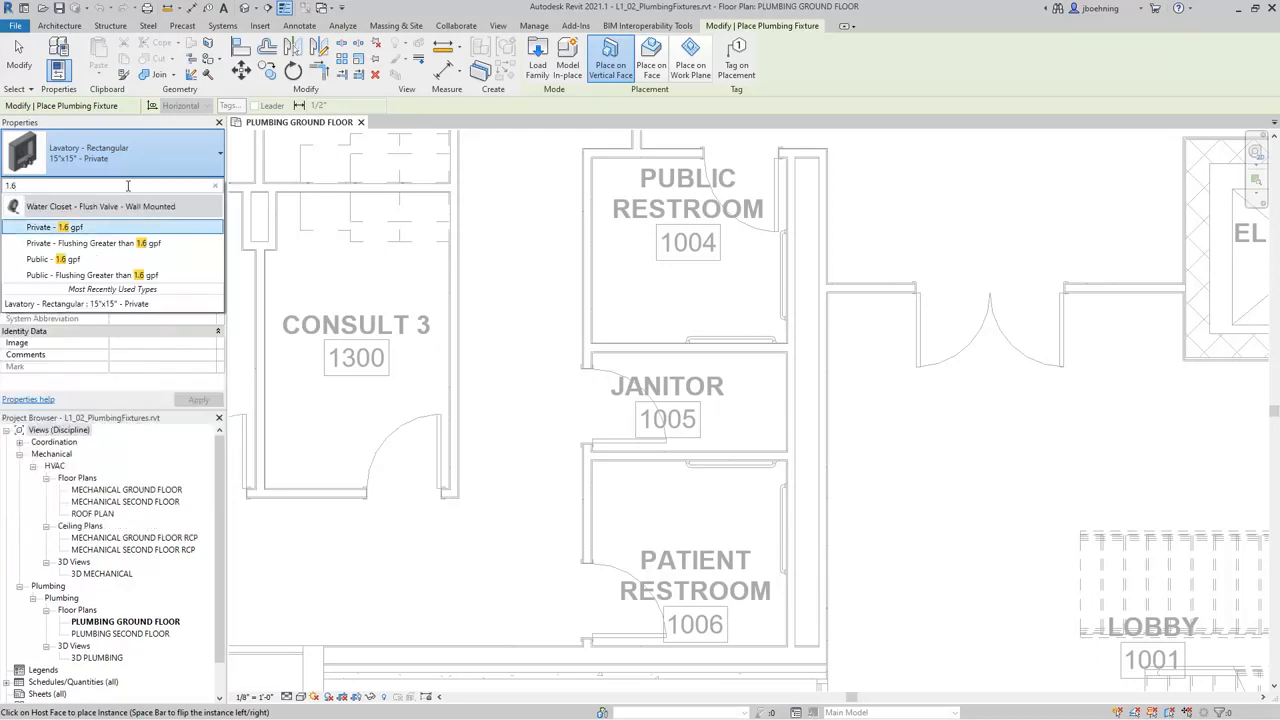
{"action": "key", "text": "BackSpace"}
{"action": "key", "text": "BackSpace"}
{"action": "key", "text": "BackSpace"}
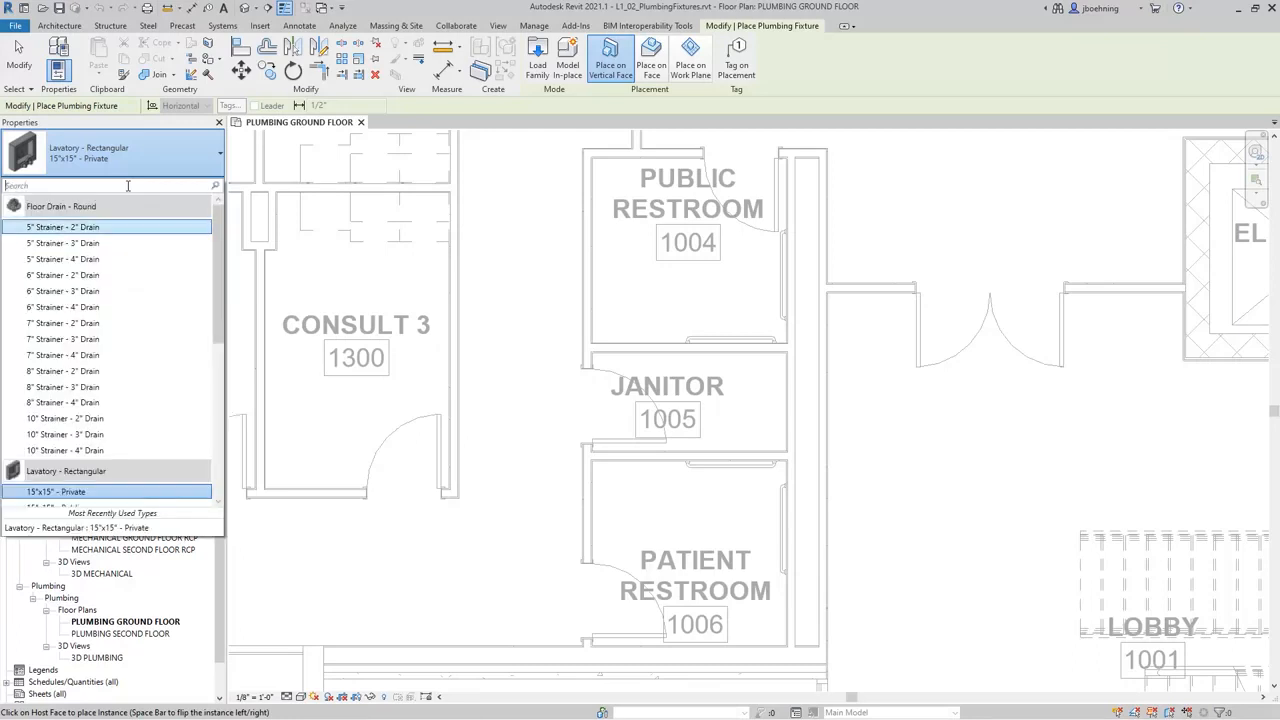
- Search the fixture types for "wat publ" and choose Water Closet - Flush Valve - Wall Mounted, Public - 1.6 gpf
{"action": "type", "text": "water"}
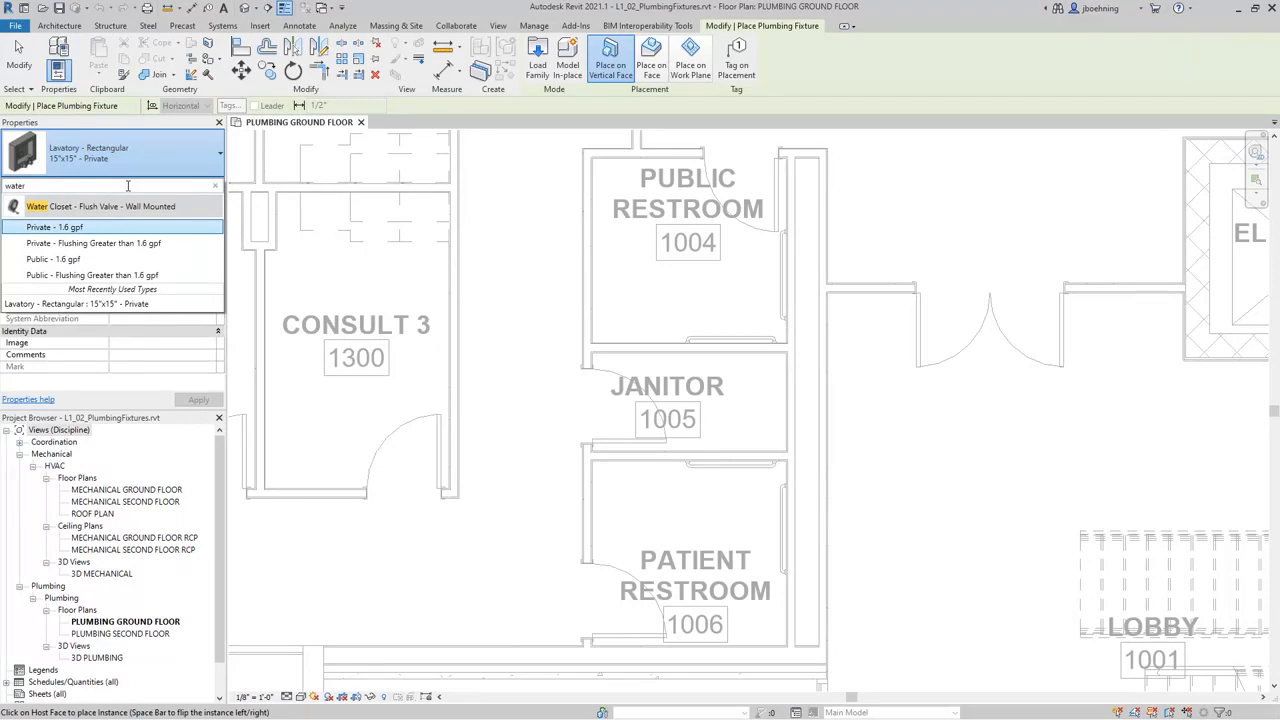
{"action": "key", "text": "BackSpace"}
{"action": "key", "text": "BackSpace"}
{"action": "type", "text": "public"}
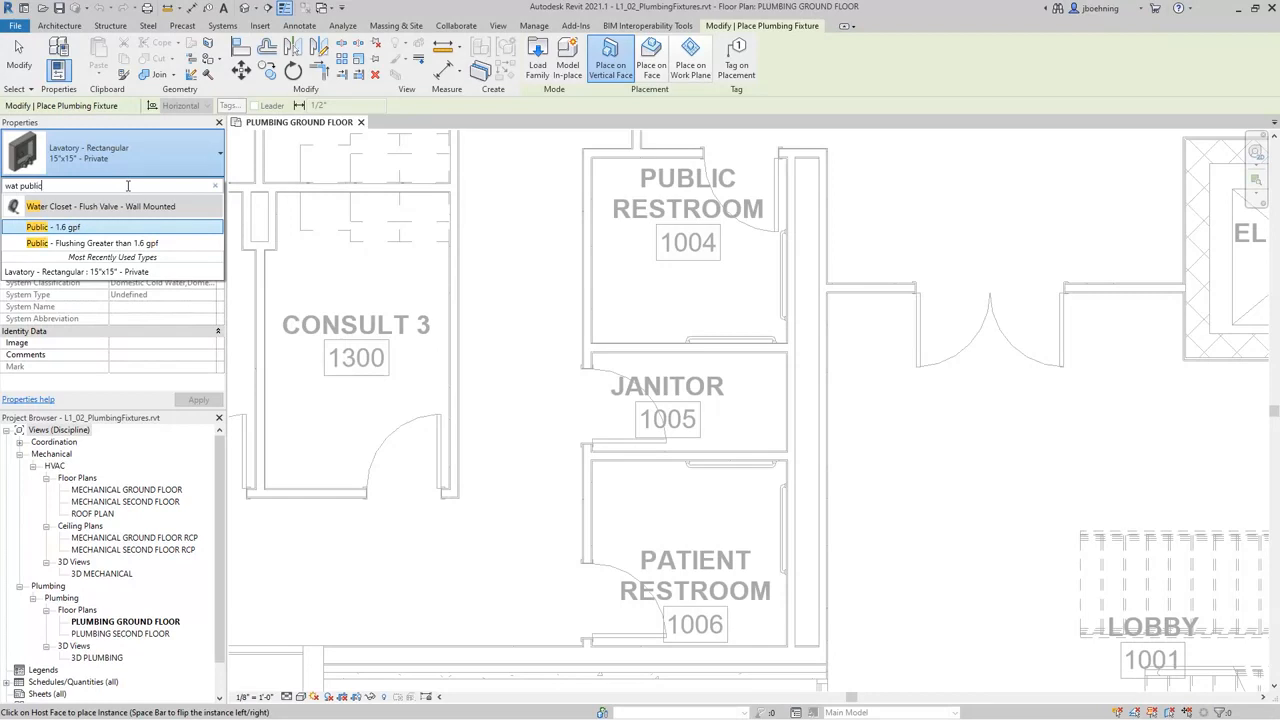
{"action": "key", "text": "BackSpace"}
{"action": "key", "text": "BackSpace"}
{"action": "key", "text": "BackSpace"}
{"action": "mouse_move", "coordinate": [84, 234]}
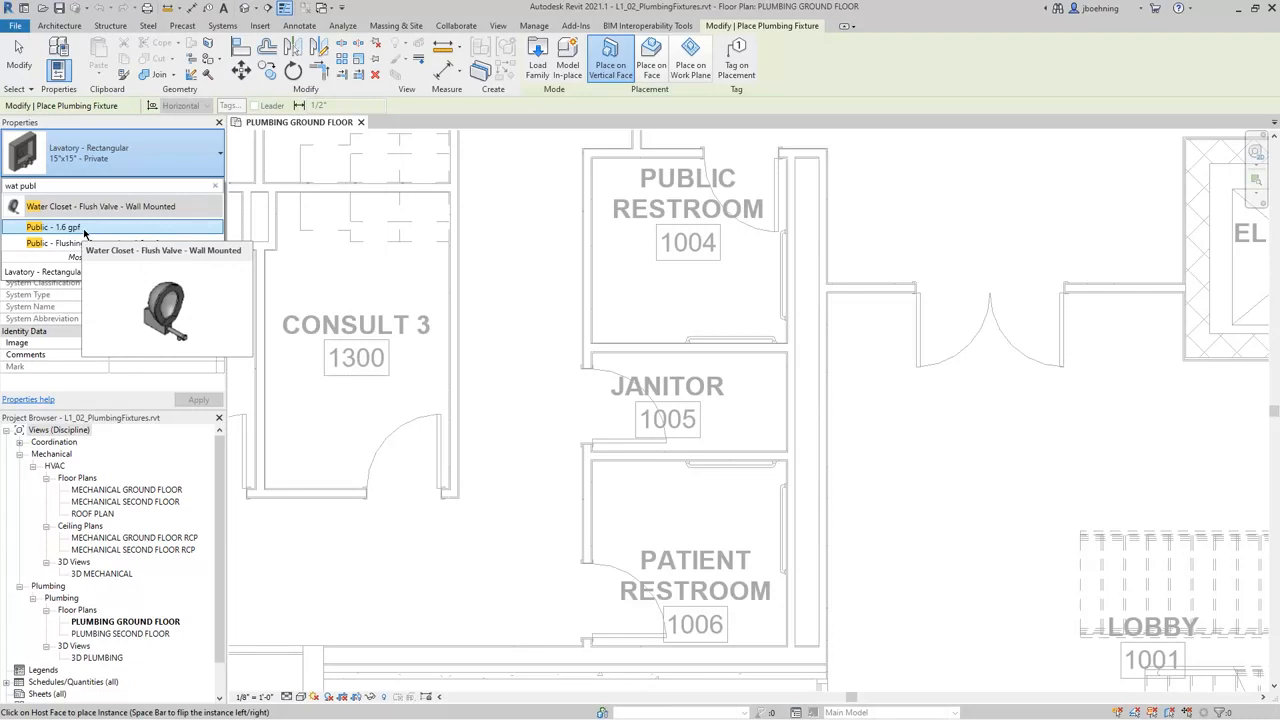
{"action": "left_click", "coordinate": [84, 230]}
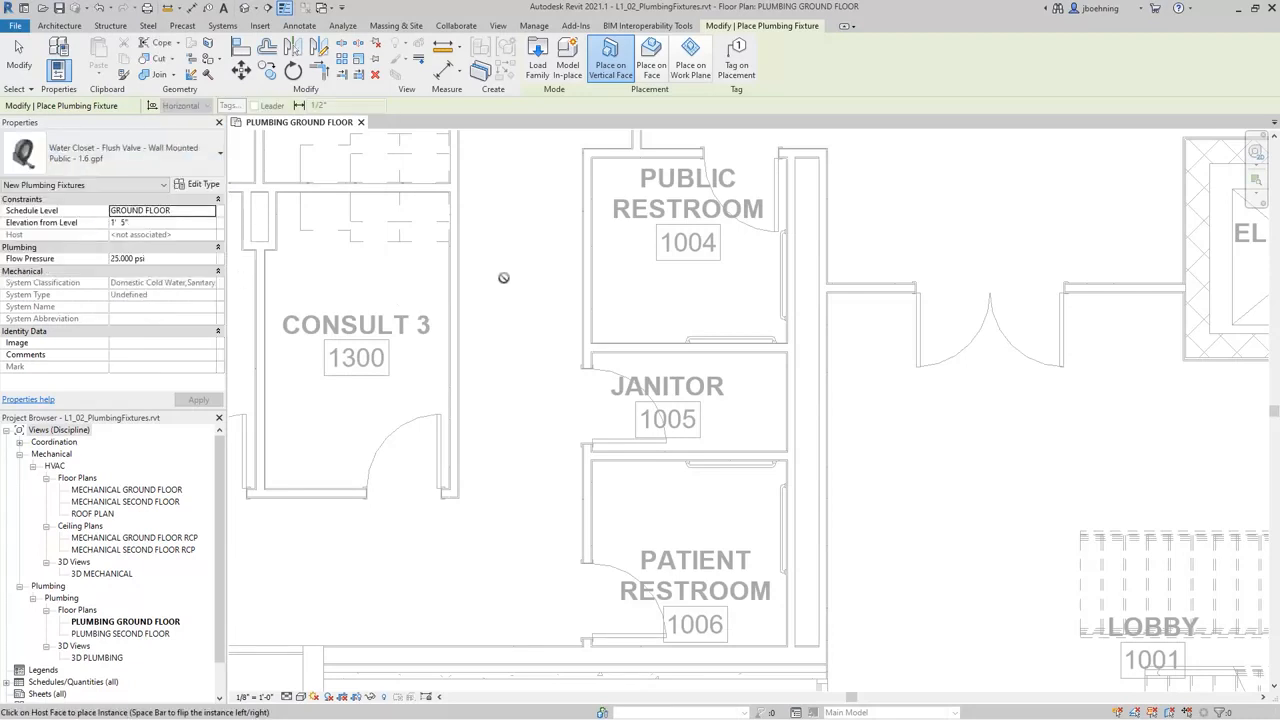
- Place a water closet at the grab bar on the wall between Public Restroom 1004 and Janitor 1005, ending the placement
{"action": "middle_click_drag", "start_coordinate": [518, 270], "coordinate": [515, 303]}
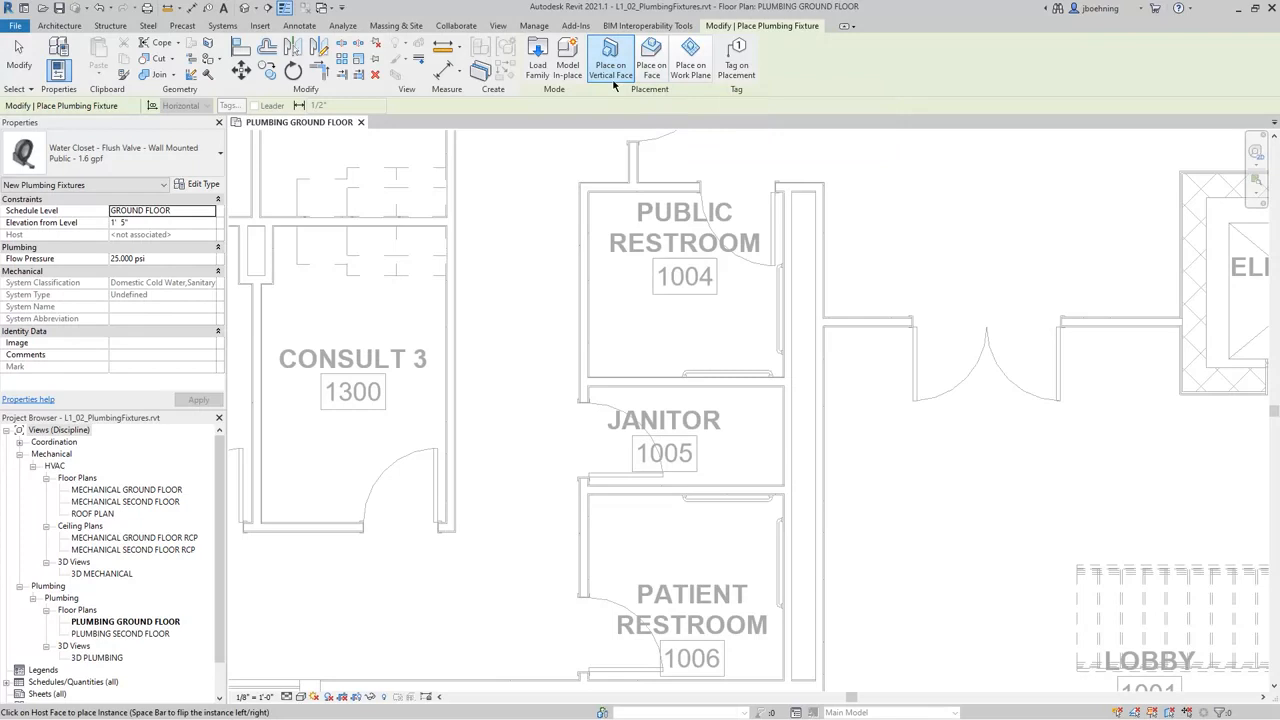
{"action": "scroll", "coordinate": [545, 225], "scroll_direction": "up", "scroll_amount": 5}
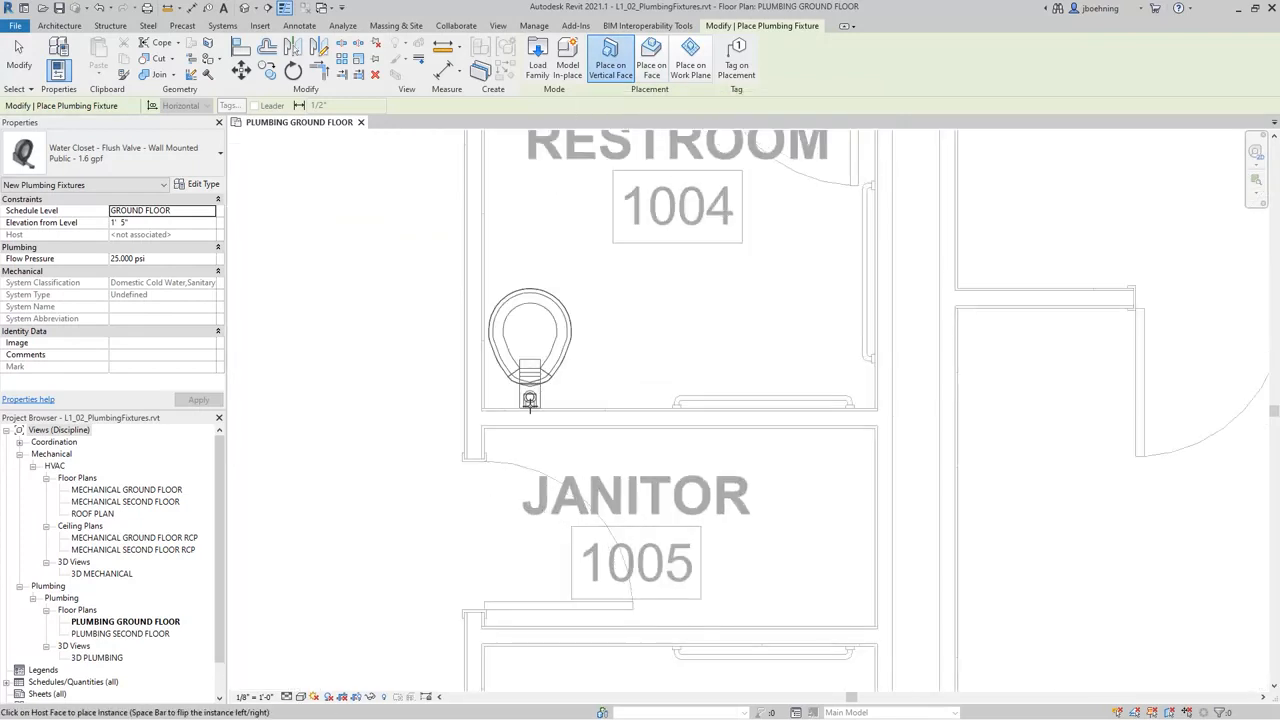
{"action": "left_click", "coordinate": [573, 400]}
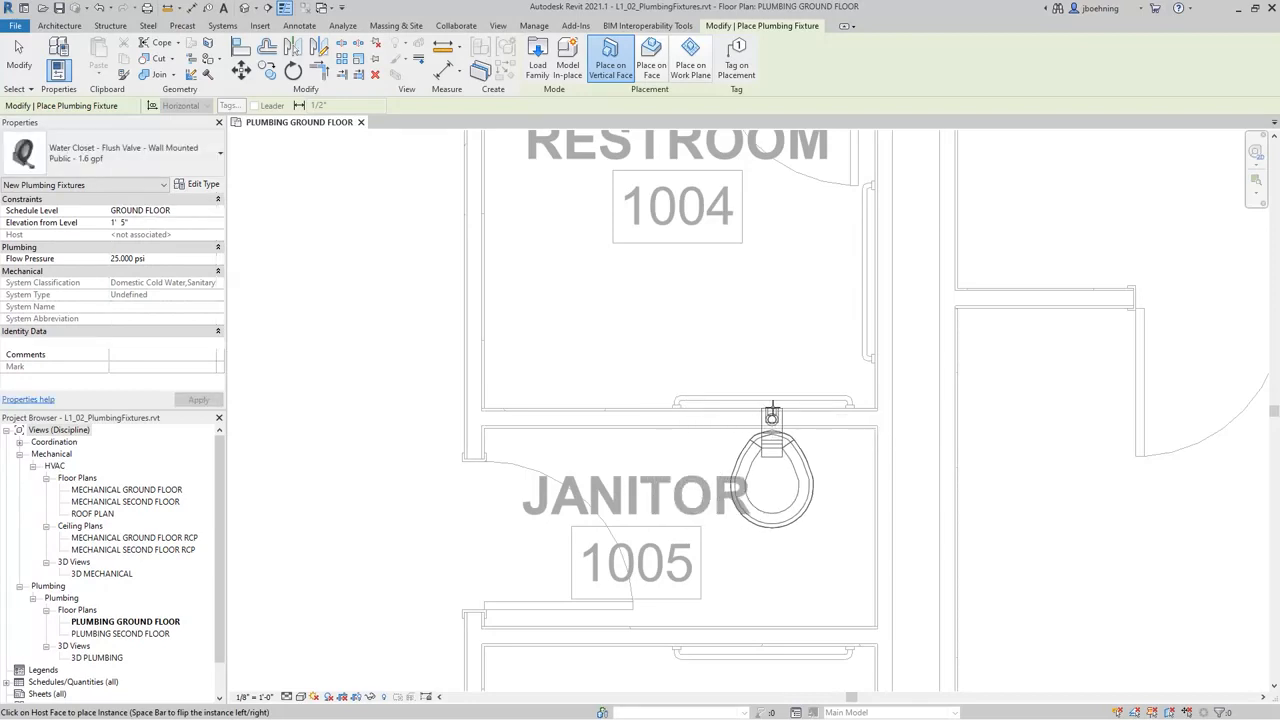
{"action": "scroll", "coordinate": [787, 409], "scroll_direction": "up", "scroll_amount": 2}
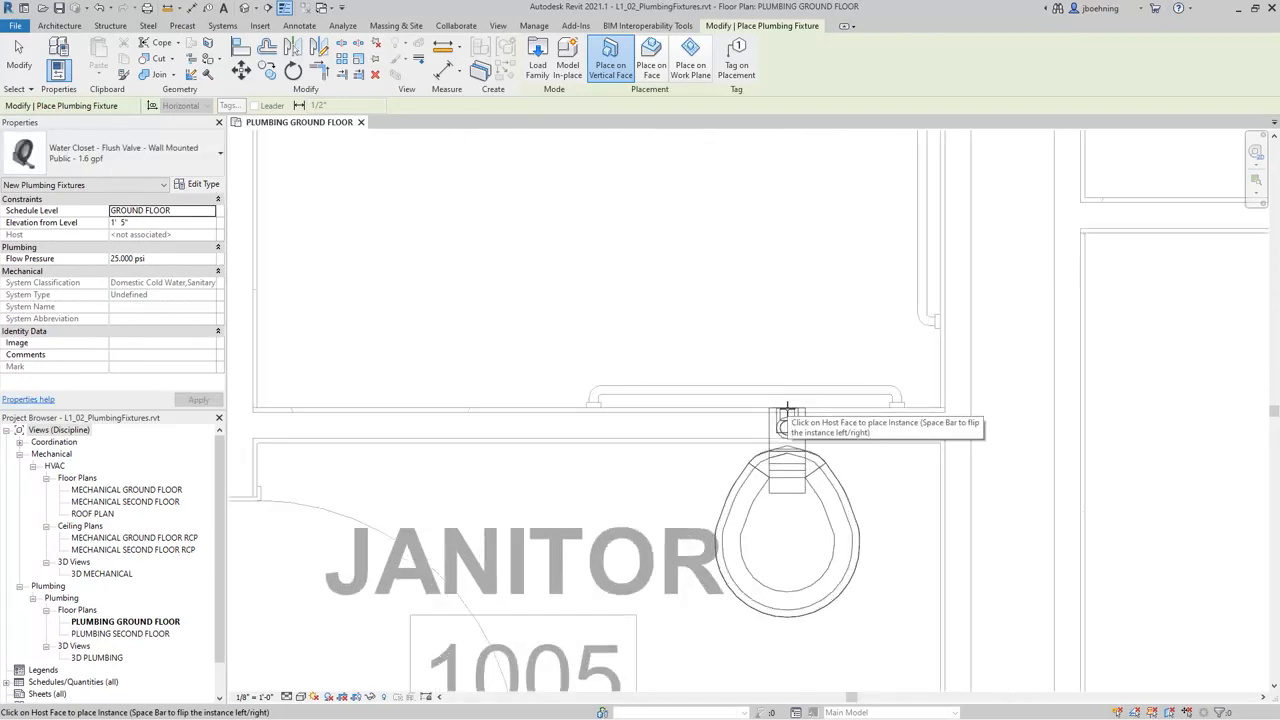
{"action": "scroll", "coordinate": [787, 409], "scroll_direction": "down", "scroll_amount": 3}
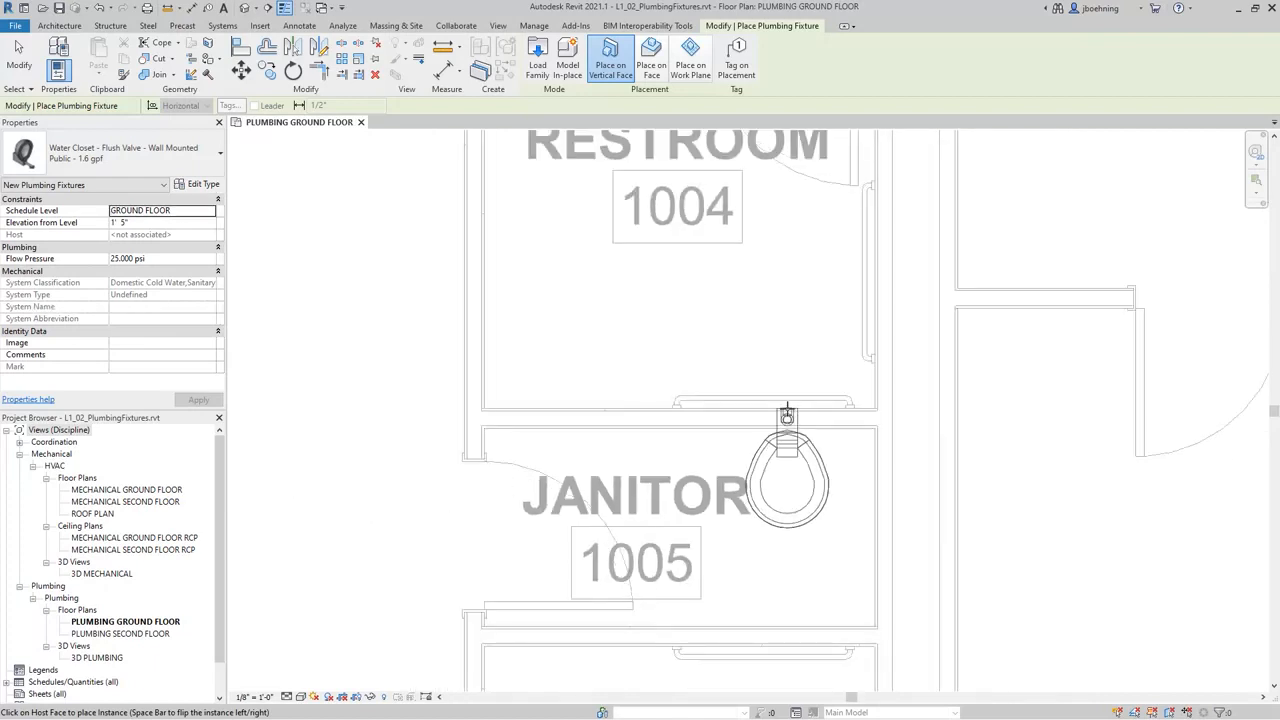
{"action": "scroll", "coordinate": [787, 409], "scroll_direction": "up", "scroll_amount": 3}
{"action": "middle_click_drag", "start_coordinate": [772, 412], "coordinate": [634, 416]}
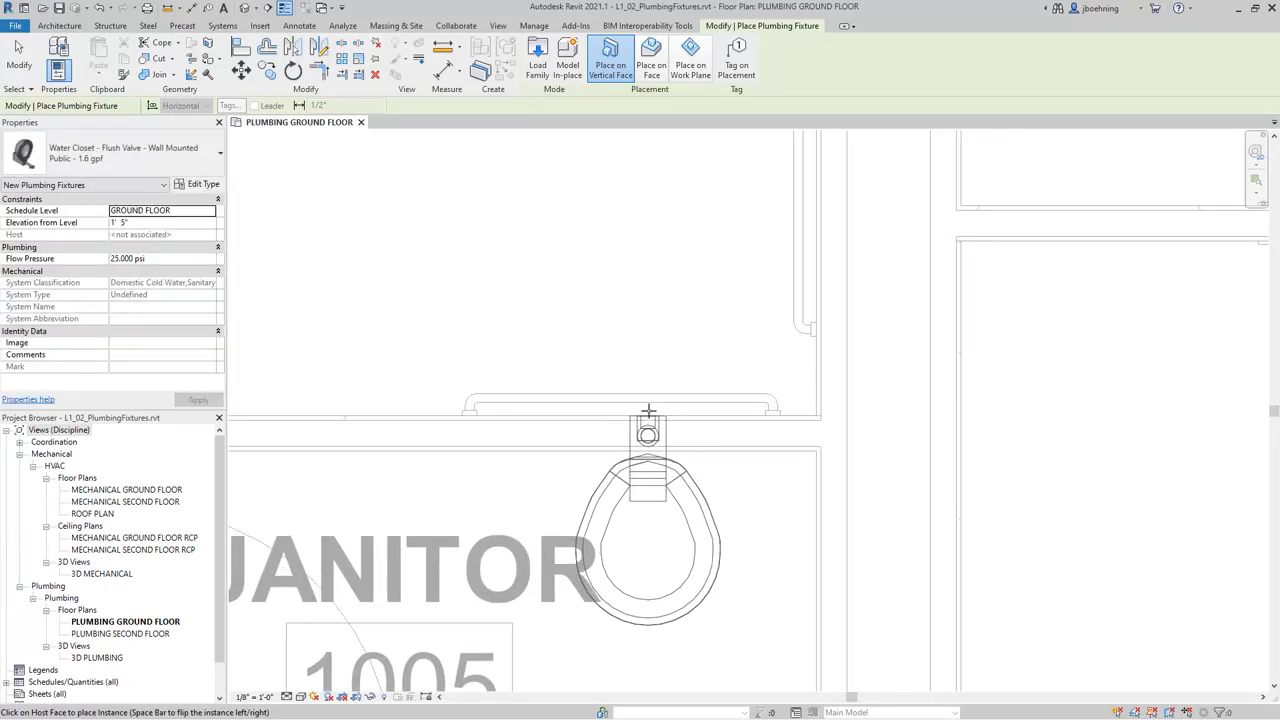
{"action": "left_click", "coordinate": [655, 416]}
{"action": "scroll", "coordinate": [740, 410], "scroll_direction": "down", "scroll_amount": 2}
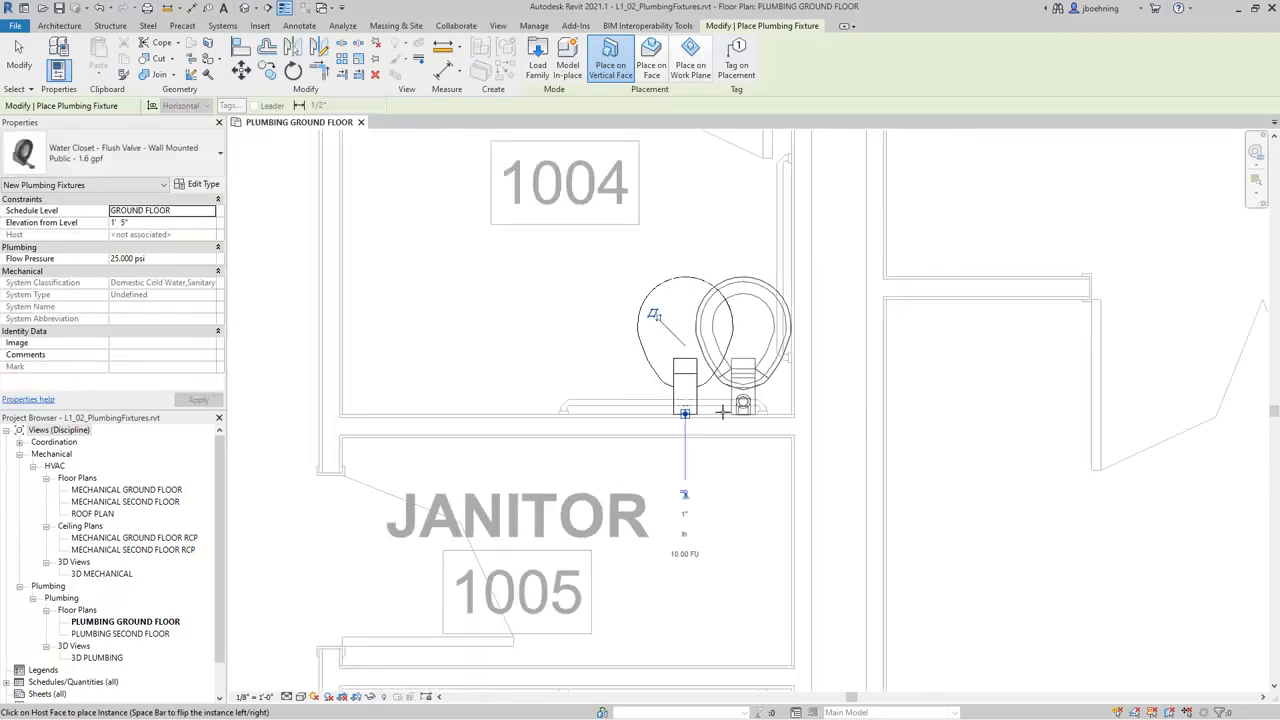
{"action": "middle_click_drag", "start_coordinate": [591, 373], "coordinate": [568, 397]}
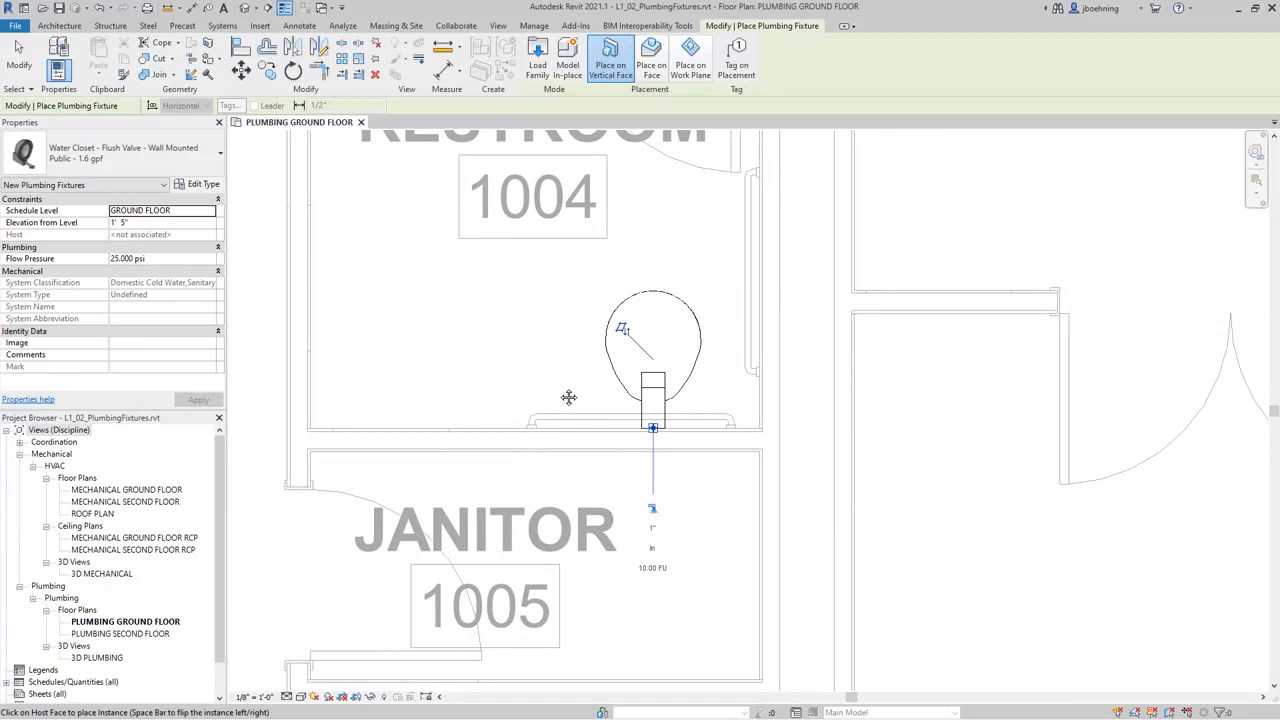
{"action": "key", "text": "Escape"}
{"action": "key", "text": "Escape"}
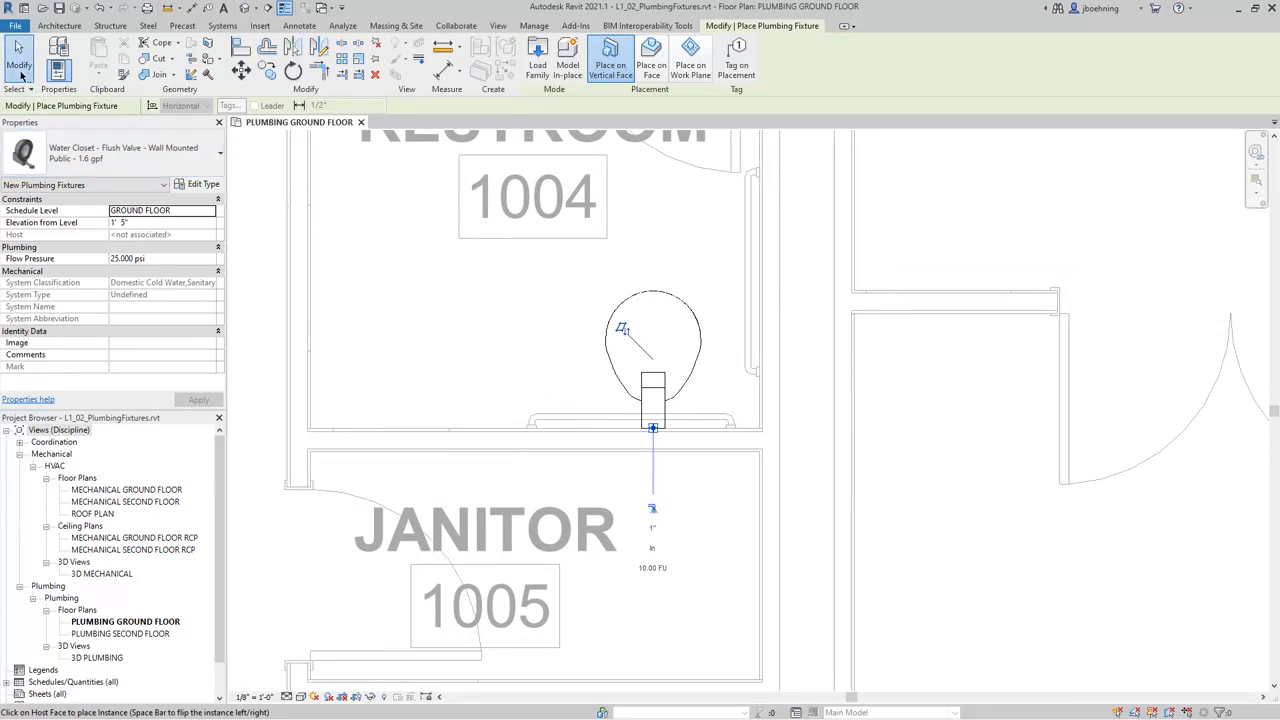
- Flip the work plane of the water closet placed at the grab bar, and delete the fixture
{"action": "scroll", "coordinate": [670, 400], "scroll_direction": "up", "scroll_amount": 2}
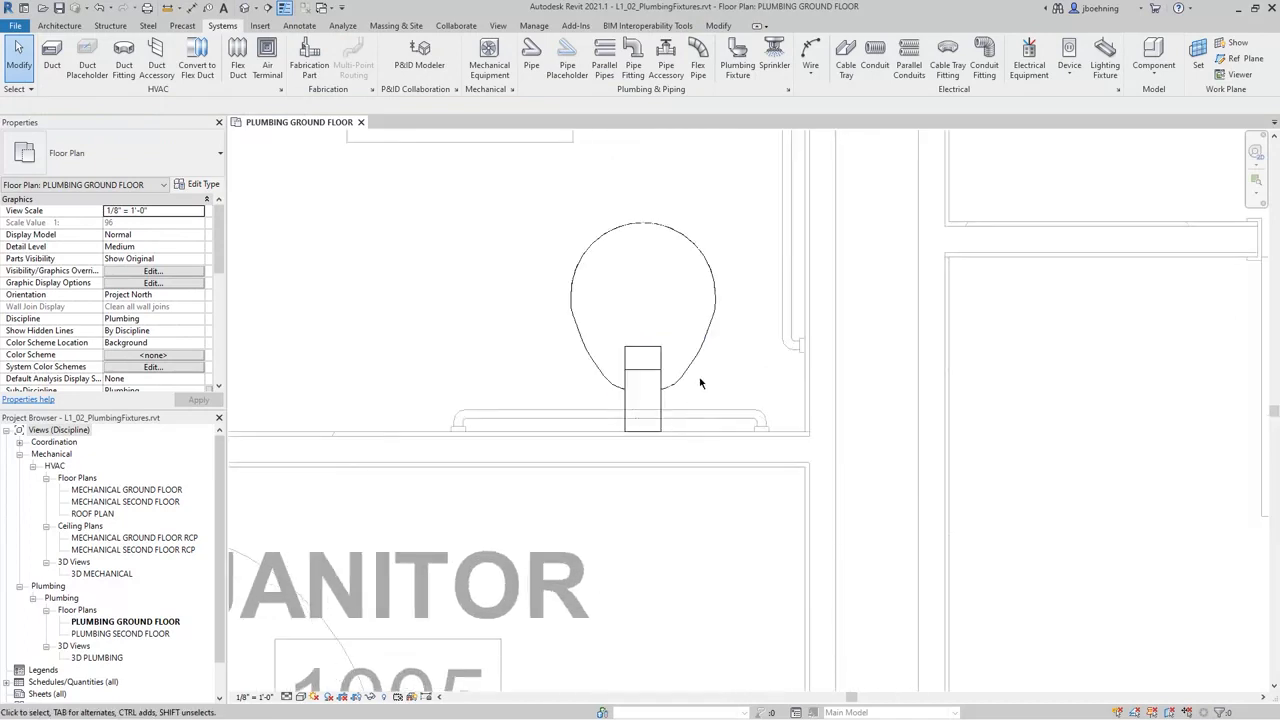
{"action": "left_click", "coordinate": [705, 380]}
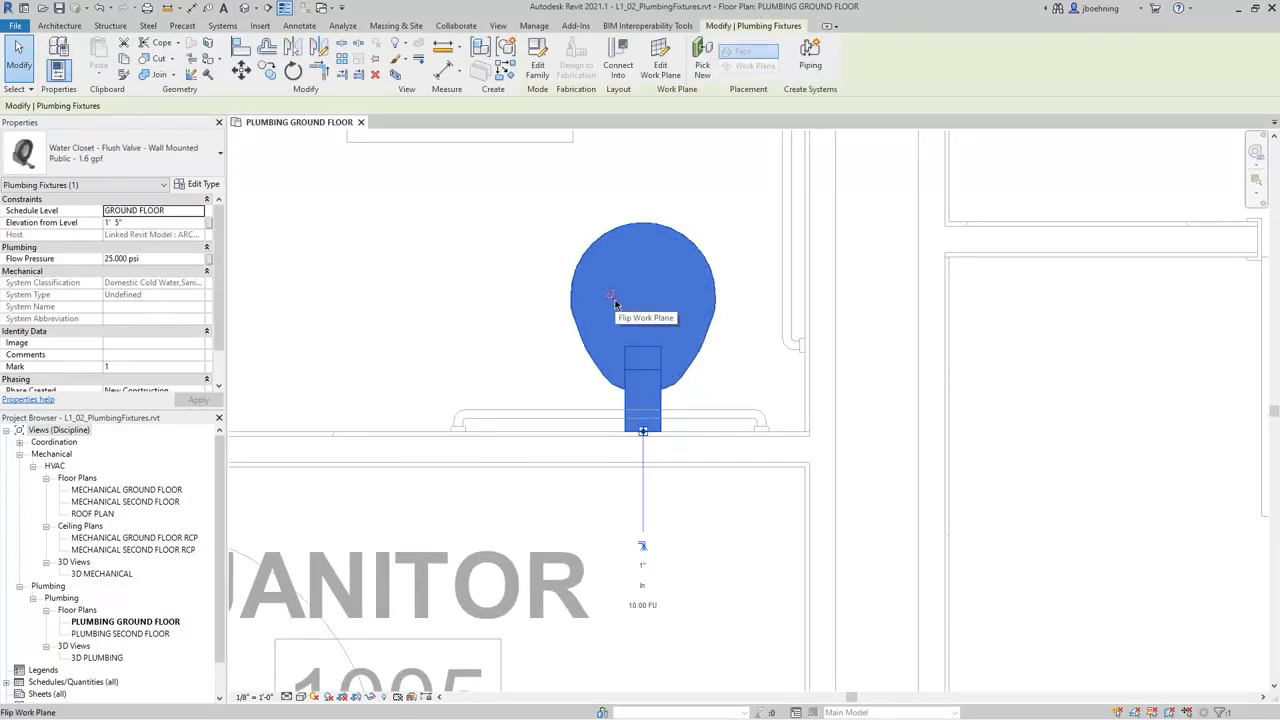
{"action": "left_click", "coordinate": [612, 299]}
{"action": "scroll", "coordinate": [557, 329], "scroll_direction": "down", "scroll_amount": 2}
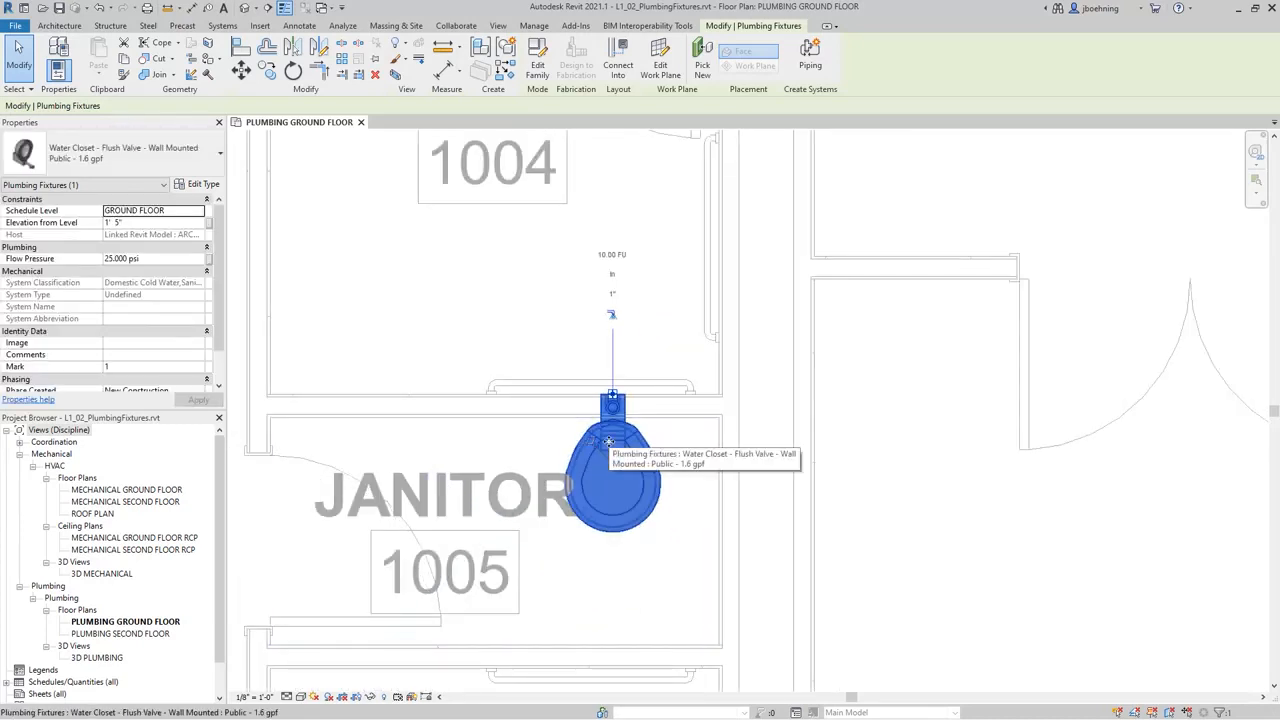
{"action": "key", "text": "Escape"}
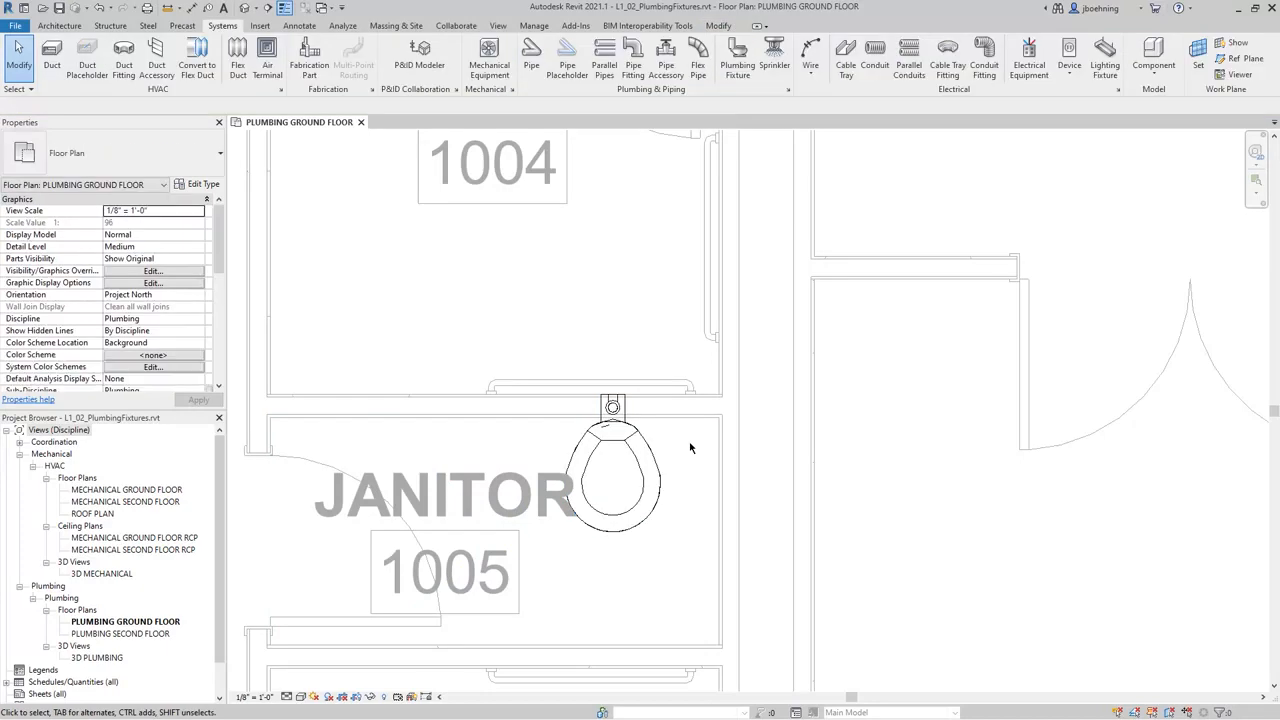
{"action": "left_click", "coordinate": [658, 460]}
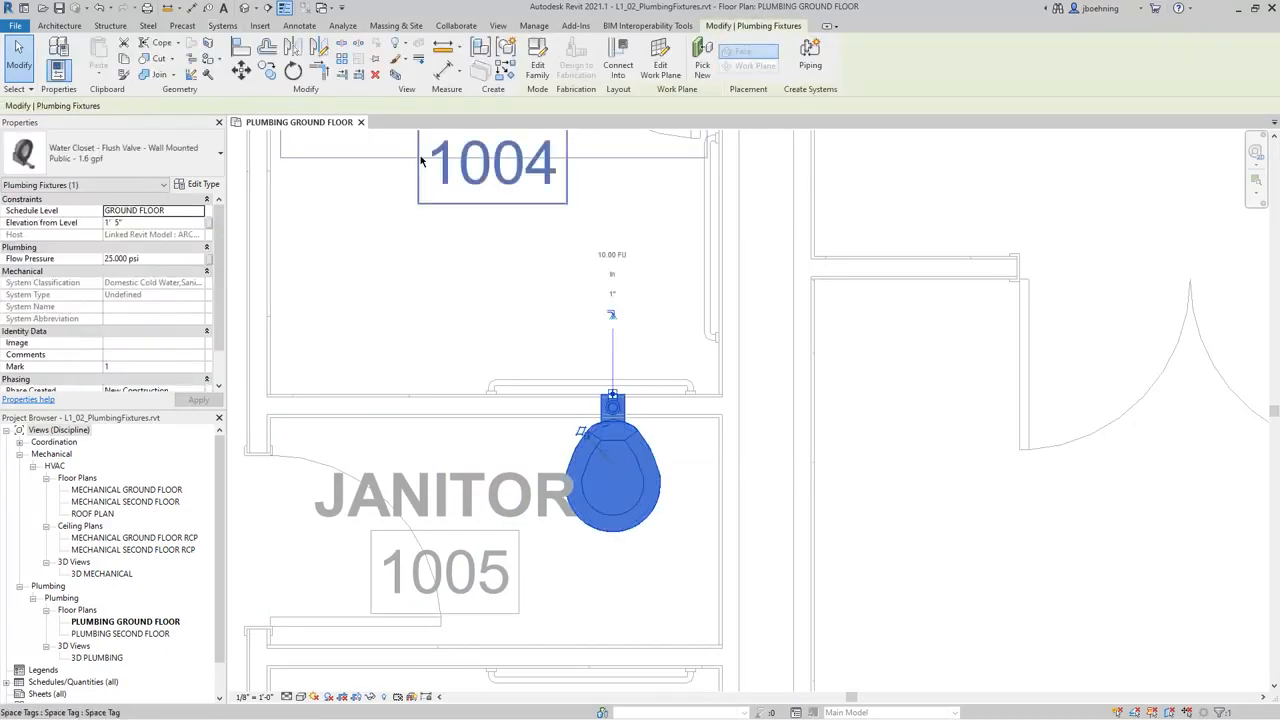
{"action": "left_click", "coordinate": [375, 77]}
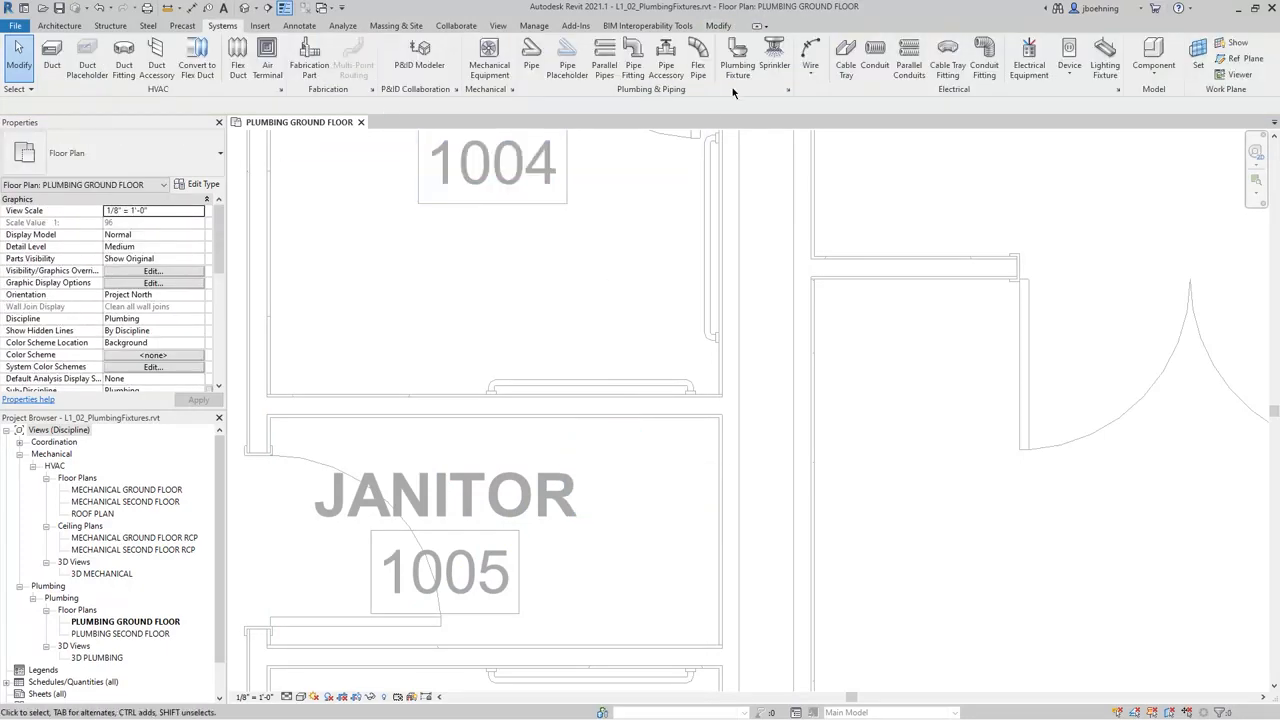
- Place a Public - 1.6 gpf water closet inside Public Restroom 1004 on the Janitor-side wall, left of the grab bar, and select it
{"action": "left_click", "coordinate": [737, 62]}
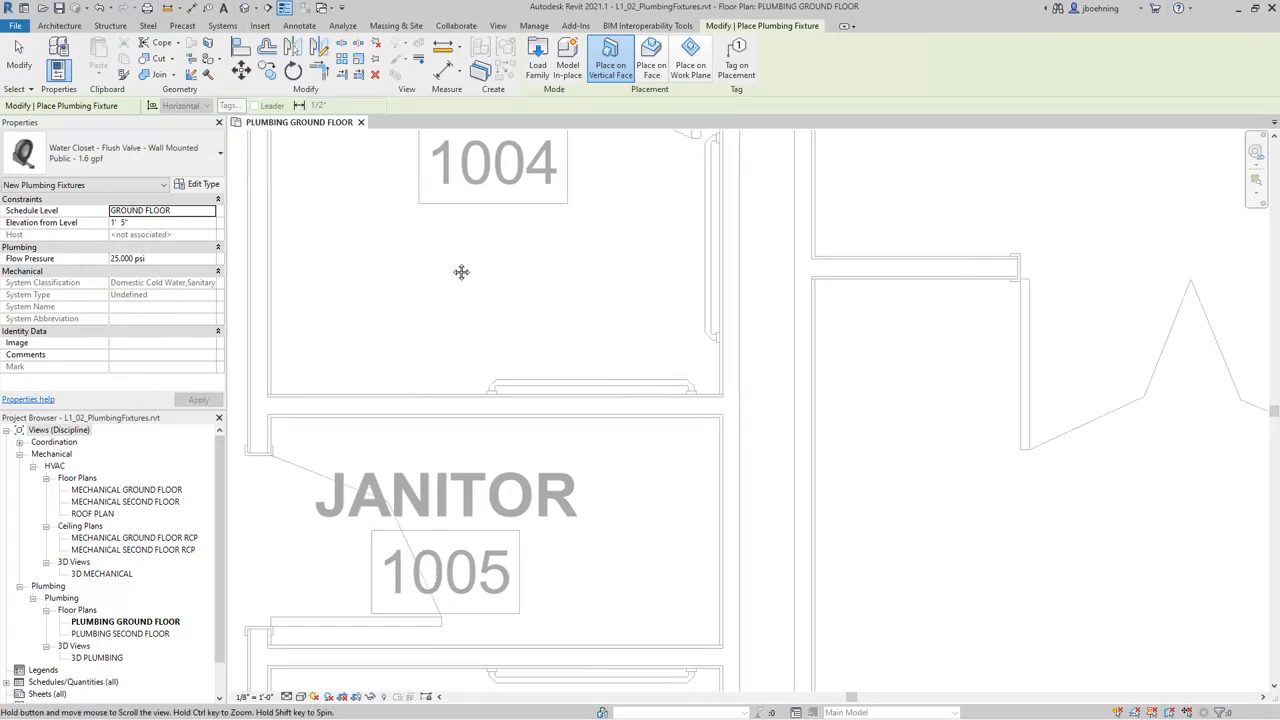
{"action": "middle_click_drag", "start_coordinate": [449, 258], "coordinate": [491, 317]}
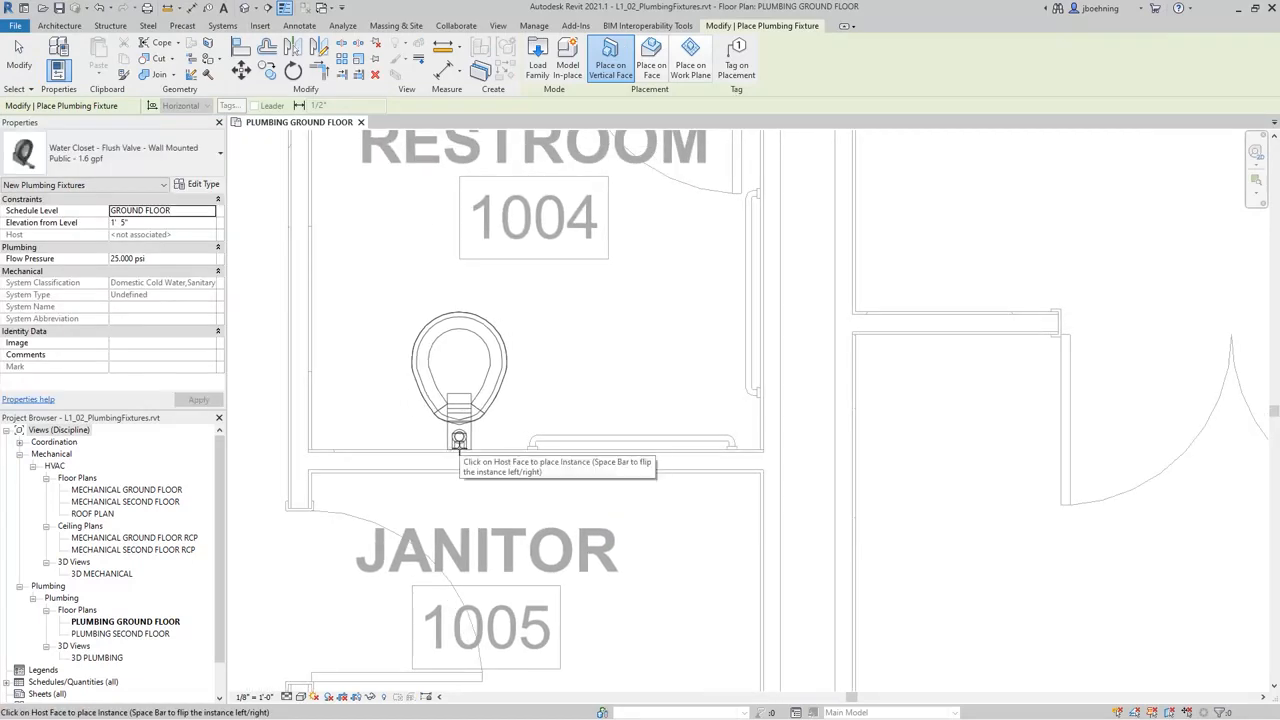
{"action": "left_click", "coordinate": [459, 442]}
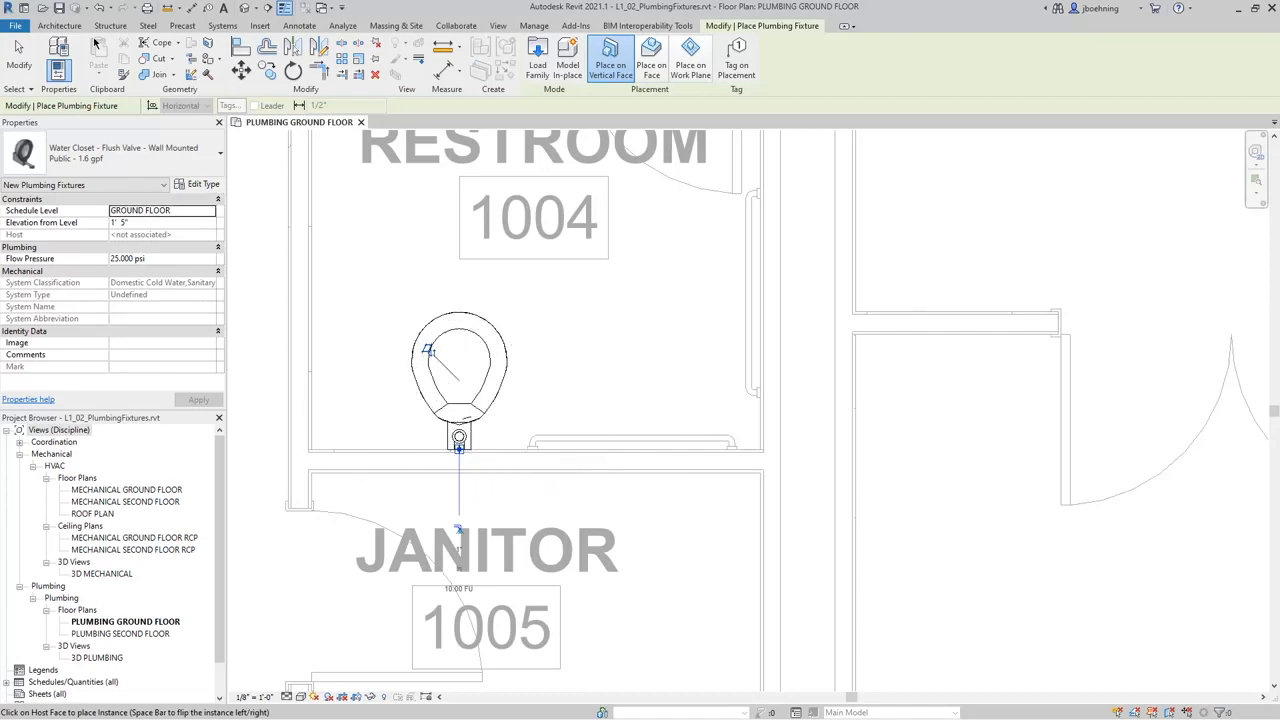
{"action": "left_click", "coordinate": [19, 55]}
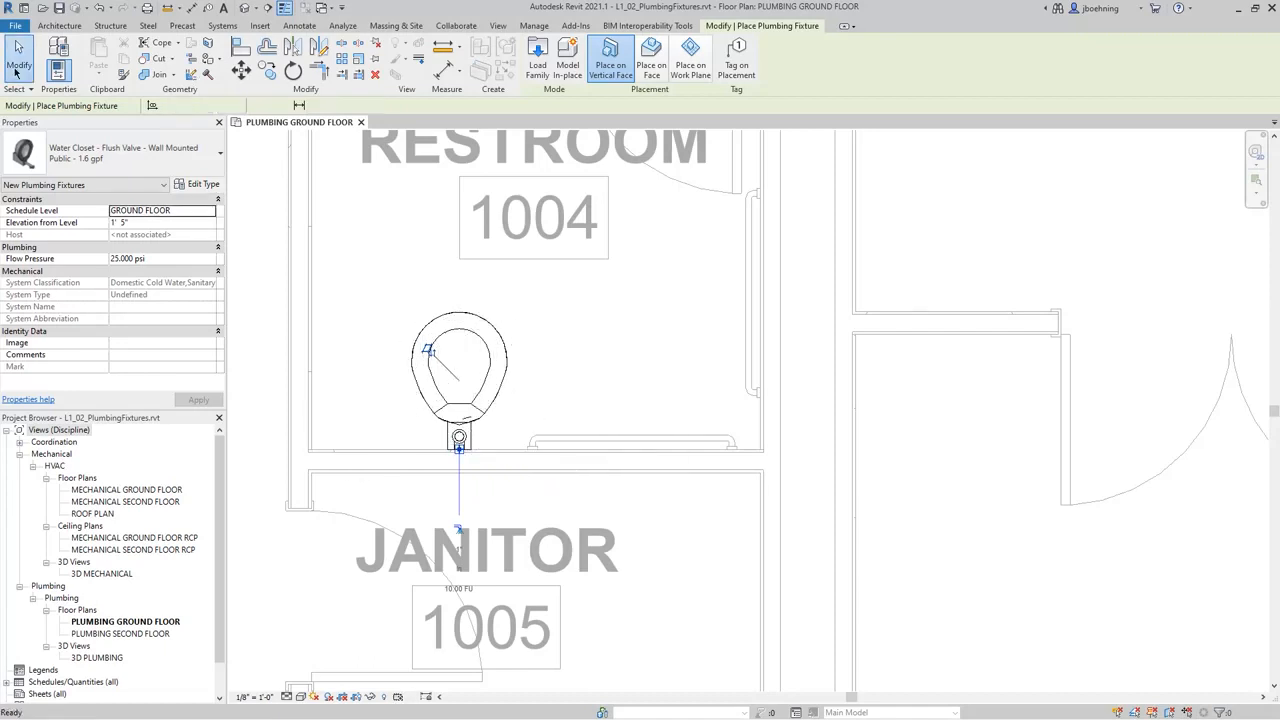
{"action": "left_click", "coordinate": [426, 415]}
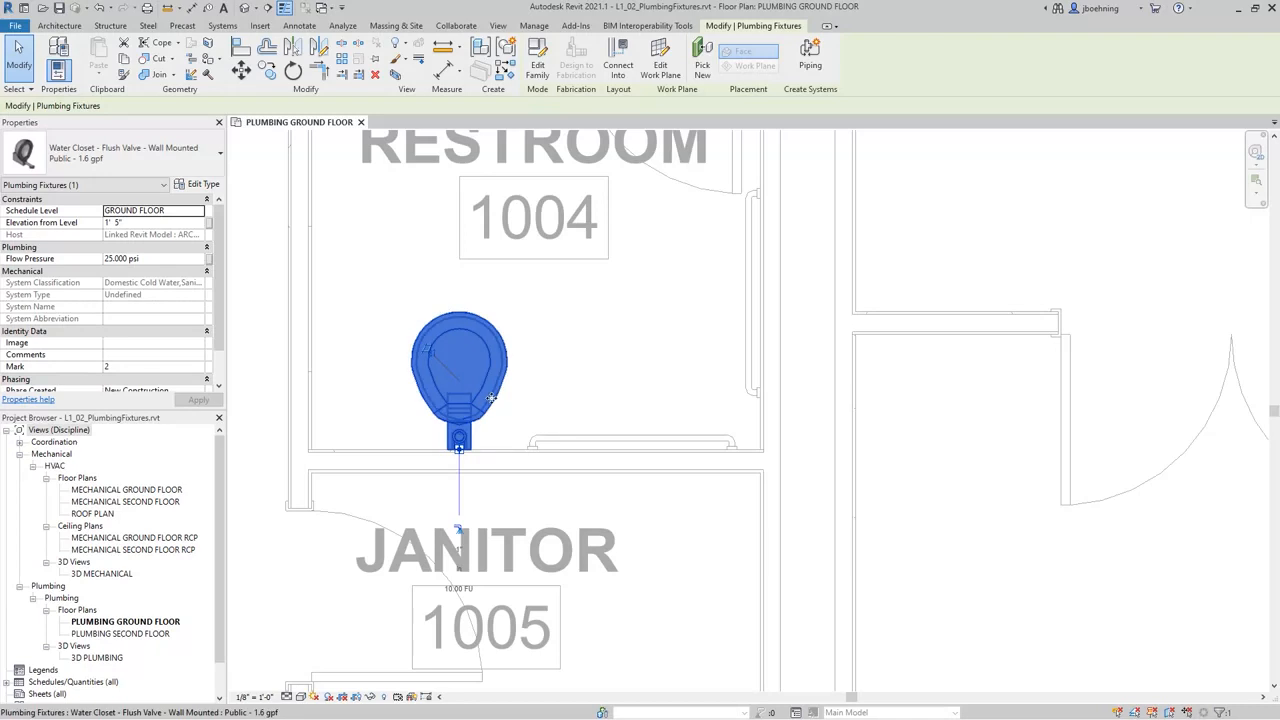
- Move the water closet in Public Restroom 1004 along the Janitor-side wall to the grab bar, and deselect it
{"action": "left_click_drag", "start_coordinate": [501, 398], "coordinate": [675, 405]}
{"action": "middle_click_drag", "start_coordinate": [538, 400], "coordinate": [485, 427]}
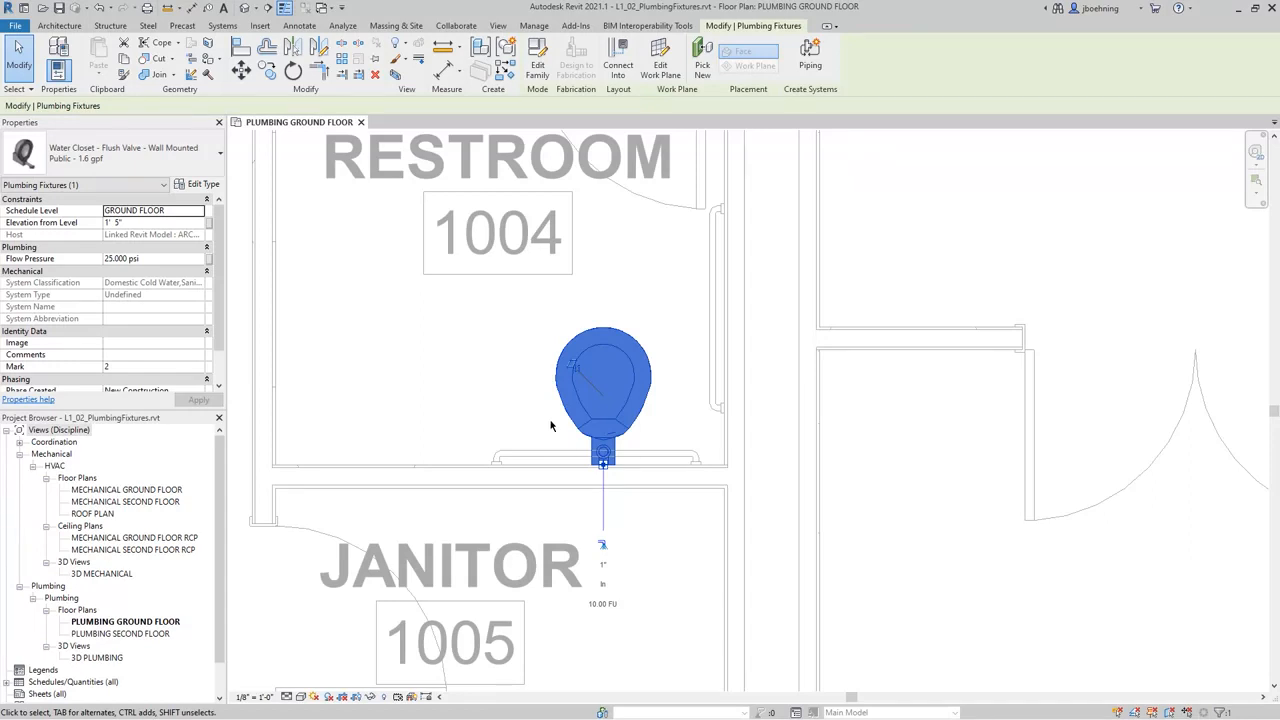
{"action": "scroll", "coordinate": [538, 400], "scroll_direction": "down", "scroll_amount": 2}
{"action": "left_click", "coordinate": [471, 379]}
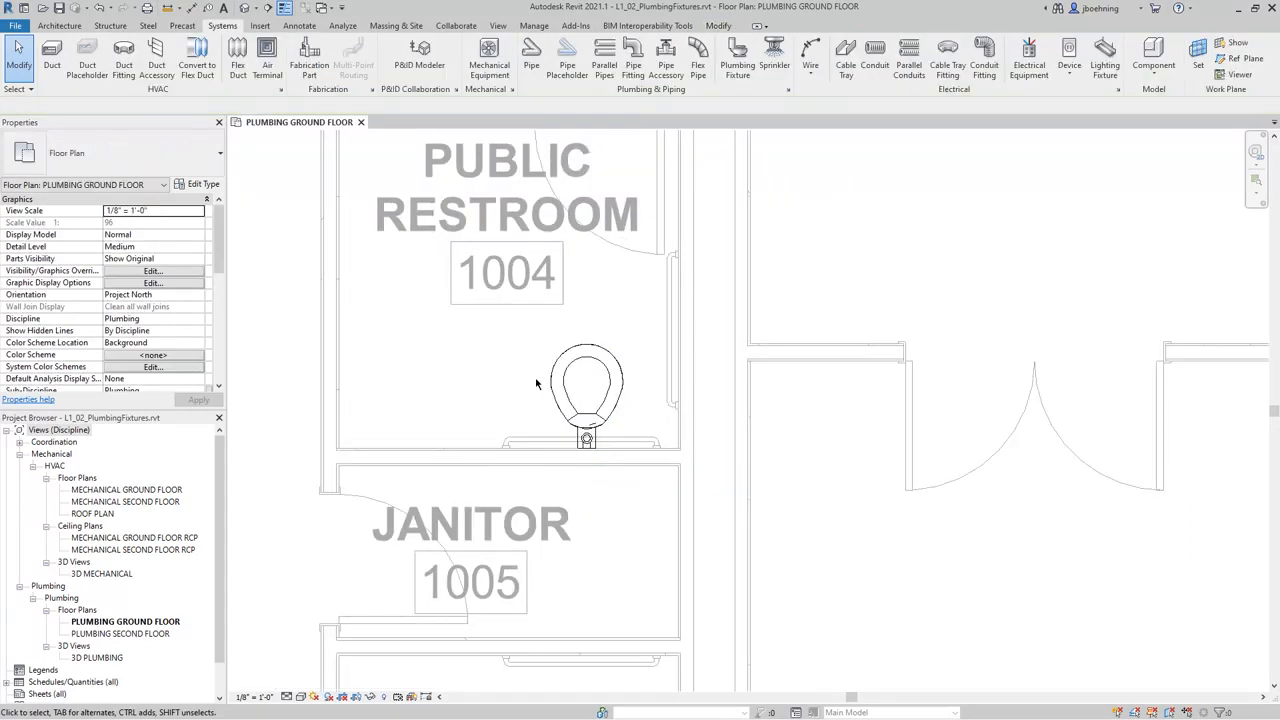
- Place a second Public - 1.6 gpf water closet inside Patient Restroom 1006 on the Janitor-side wall, beside the grab bar, and end the placement
{"action": "scroll", "coordinate": [572, 390], "scroll_direction": "down", "scroll_amount": 2}
{"action": "middle_click_drag", "start_coordinate": [604, 472], "coordinate": [651, 380]}
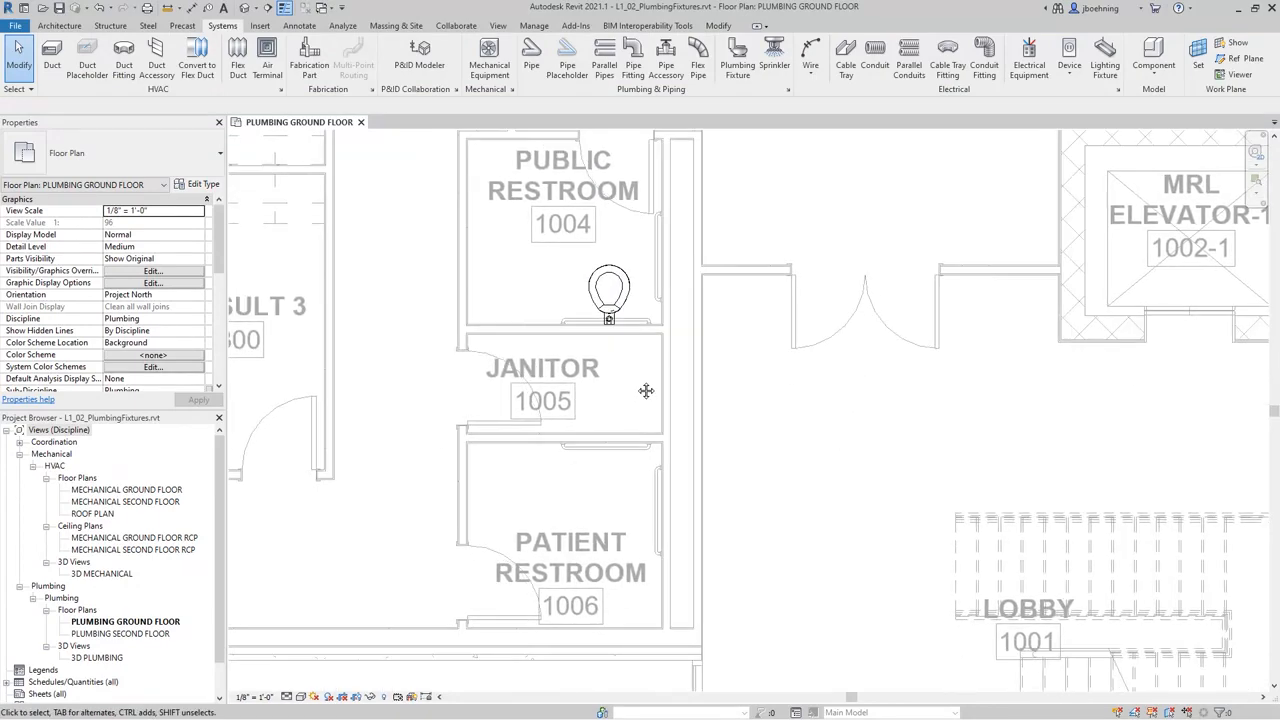
{"action": "scroll", "coordinate": [617, 463], "scroll_direction": "up", "scroll_amount": 3}
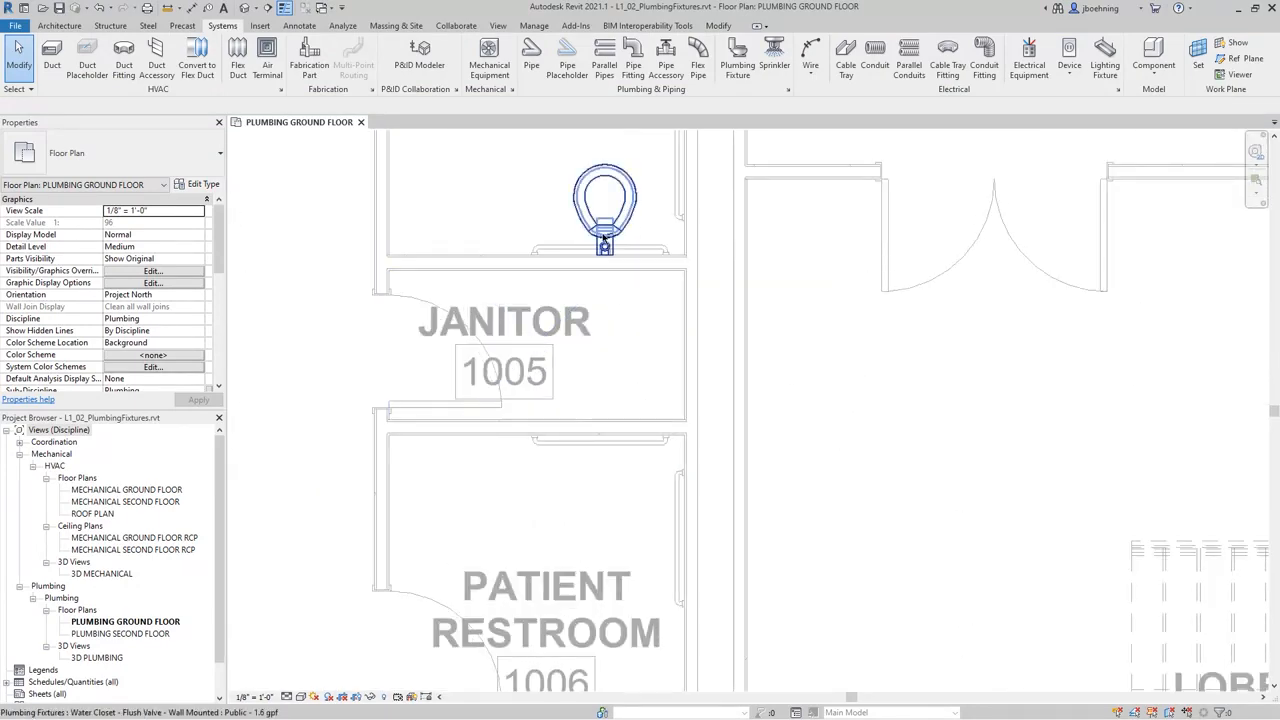
{"action": "left_click", "coordinate": [738, 72]}
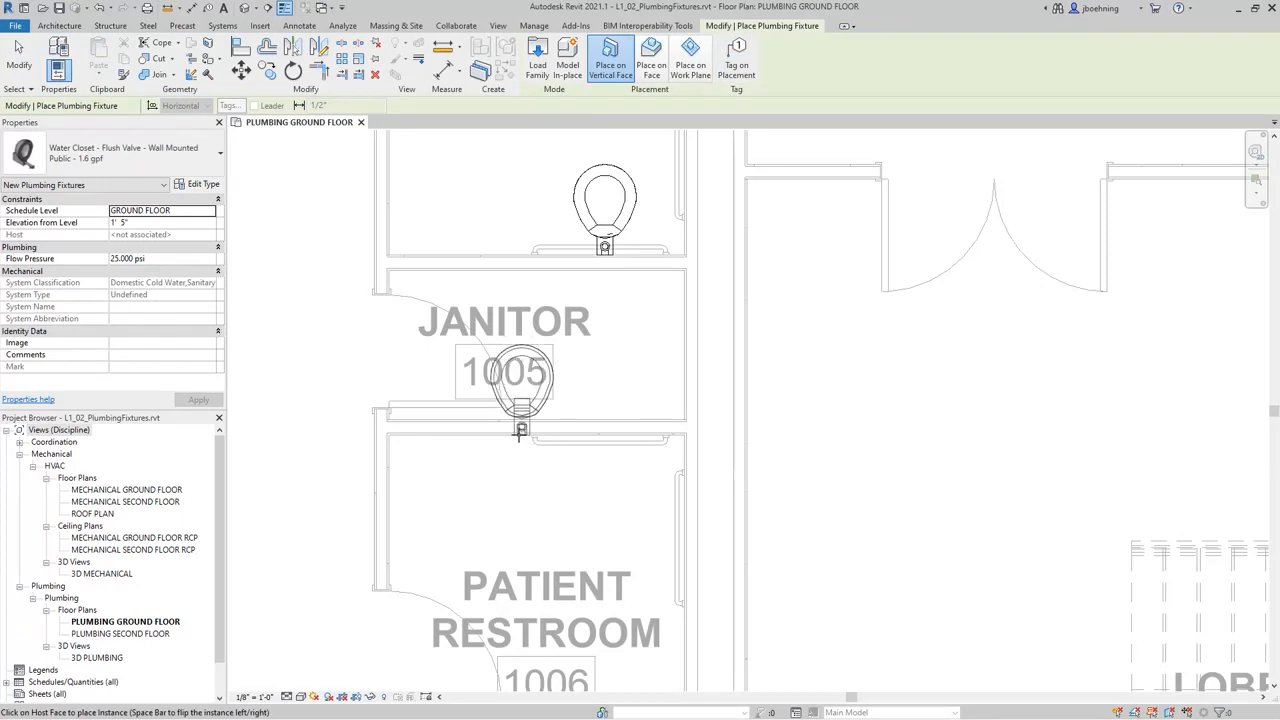
{"action": "left_click", "coordinate": [495, 438]}
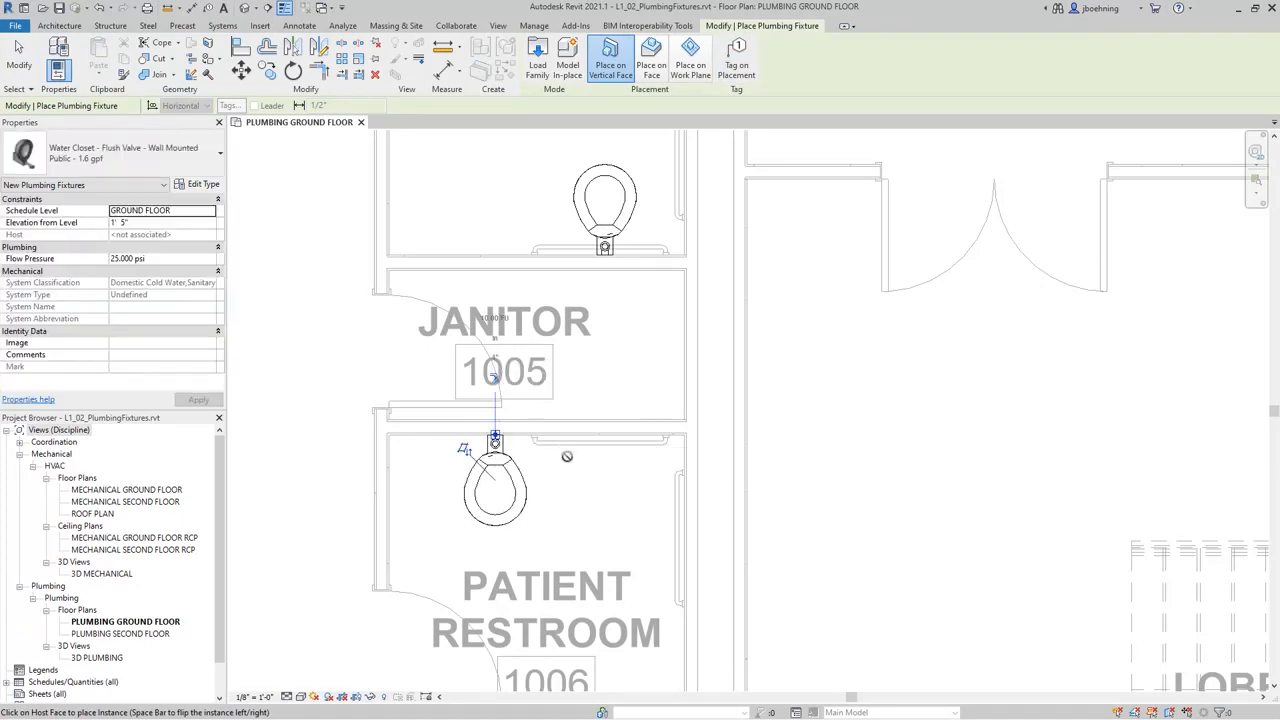
{"action": "left_click", "coordinate": [19, 55]}
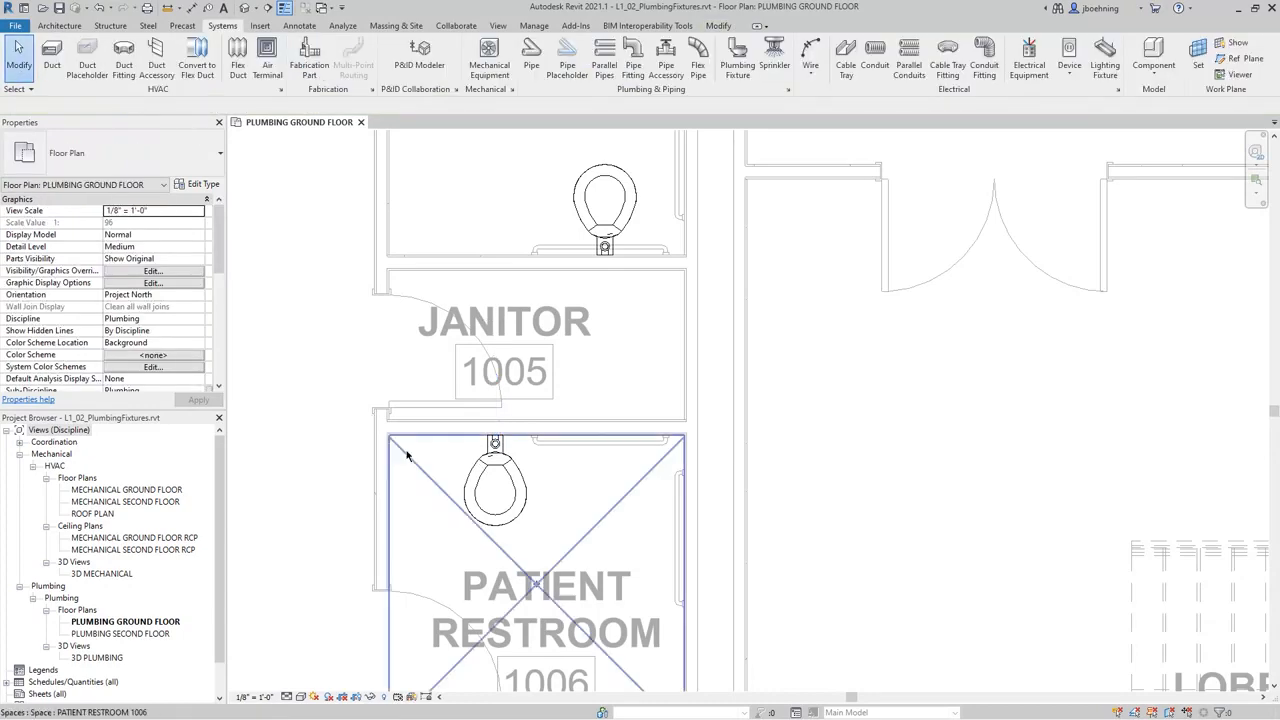
- Move the water closet in Patient Restroom 1006 along its wall to the grab bar, aligned with the one in Restroom 1004, and deselect it
{"action": "left_click", "coordinate": [516, 470]}
{"action": "left_click_drag", "start_coordinate": [516, 470], "coordinate": [602, 475]}
{"action": "left_click", "coordinate": [468, 474]}
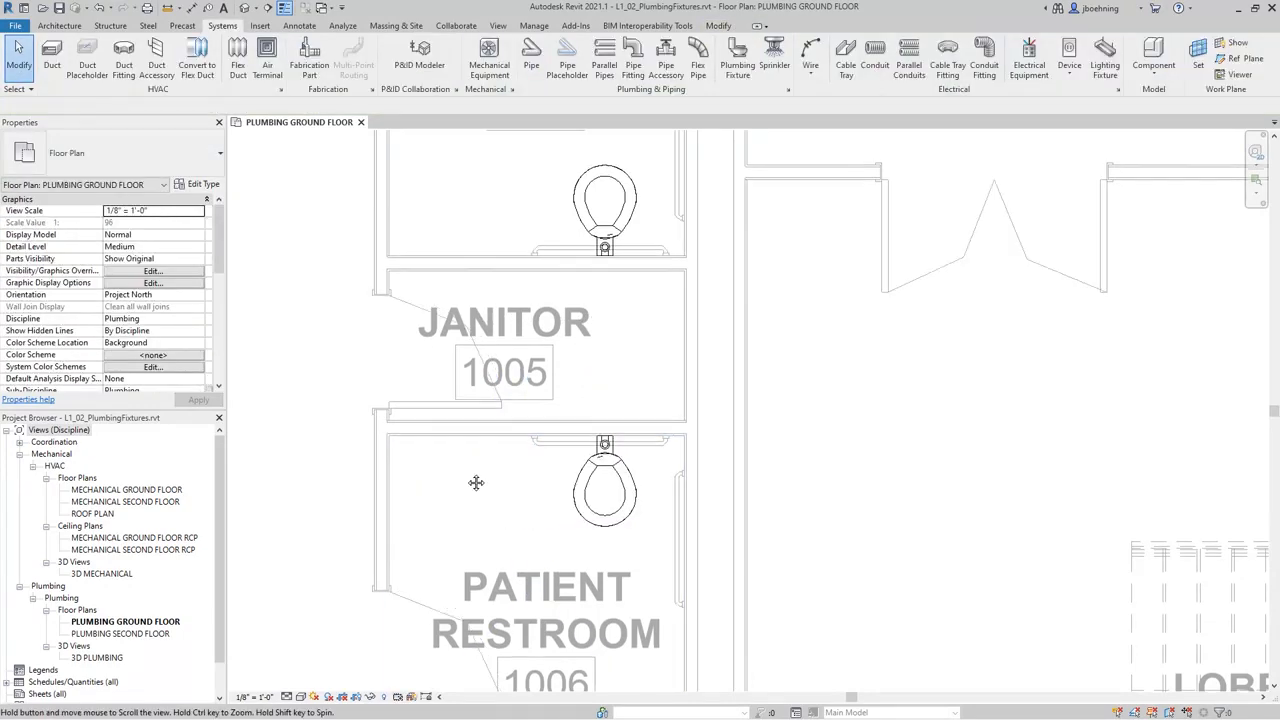
- Place a Lavatory - Rectangular, 22"x22" - Public, on the Janitor-side wall of both Public Restroom 1004 and Patient Restroom 1006, near the door side
{"action": "middle_click_drag", "start_coordinate": [468, 474], "coordinate": [504, 502]}
{"action": "left_click", "coordinate": [737, 65]}
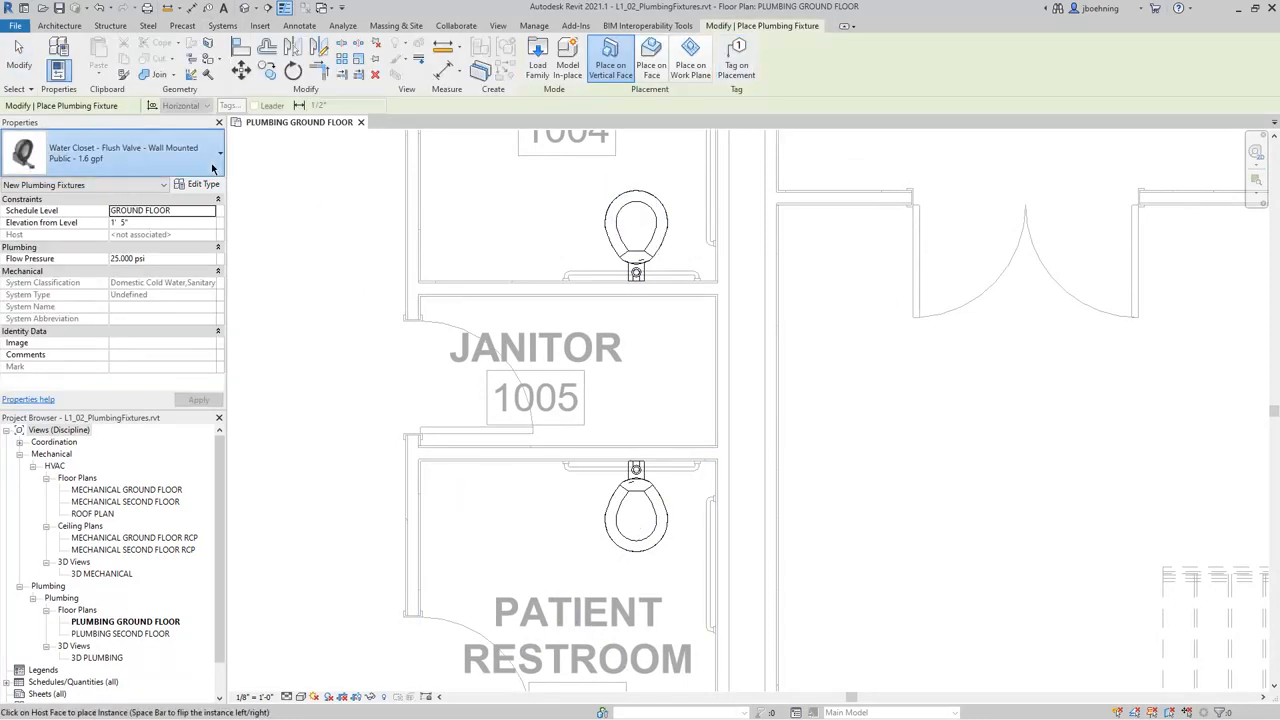
{"action": "left_click", "coordinate": [213, 168]}
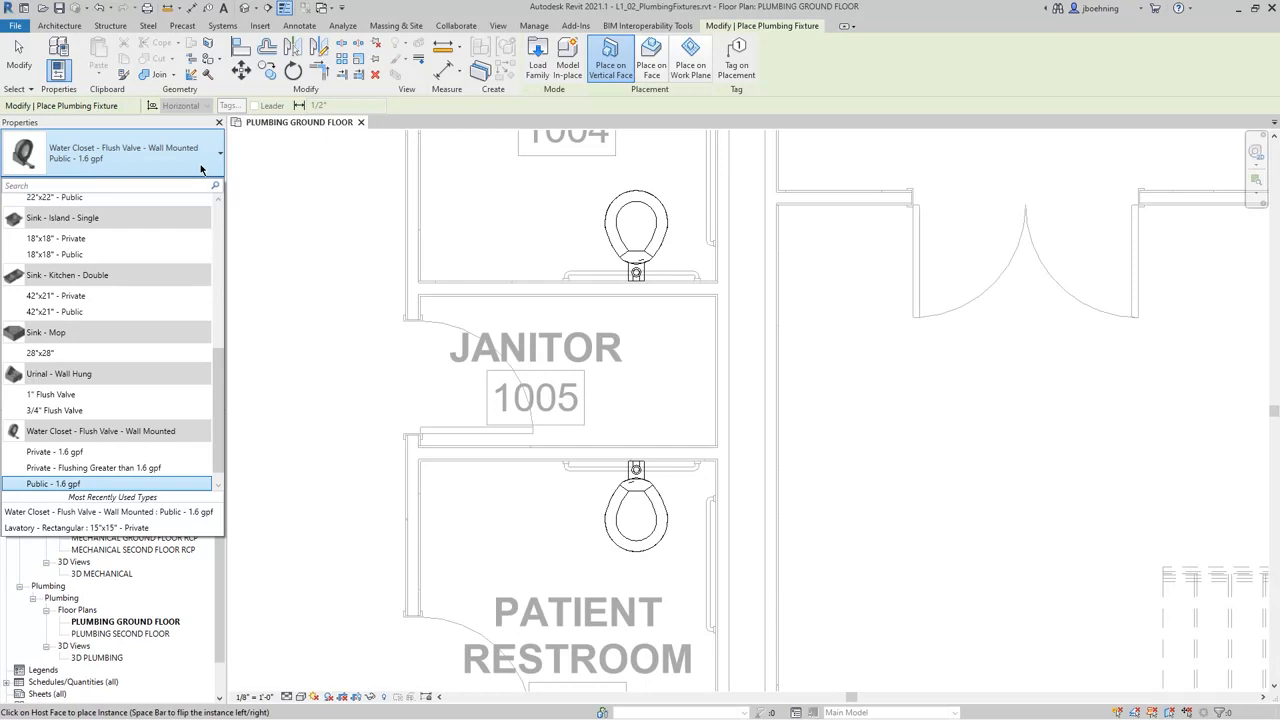
{"action": "type", "text": "lav"}
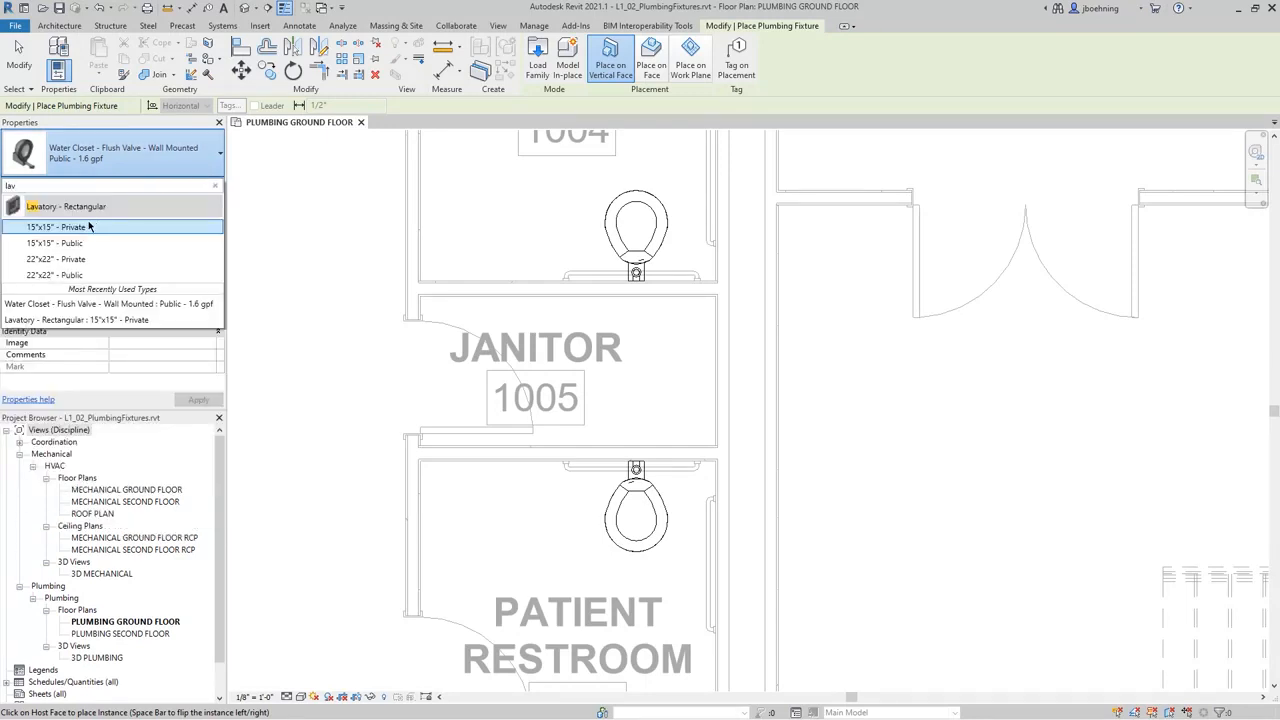
{"action": "left_click", "coordinate": [79, 275]}
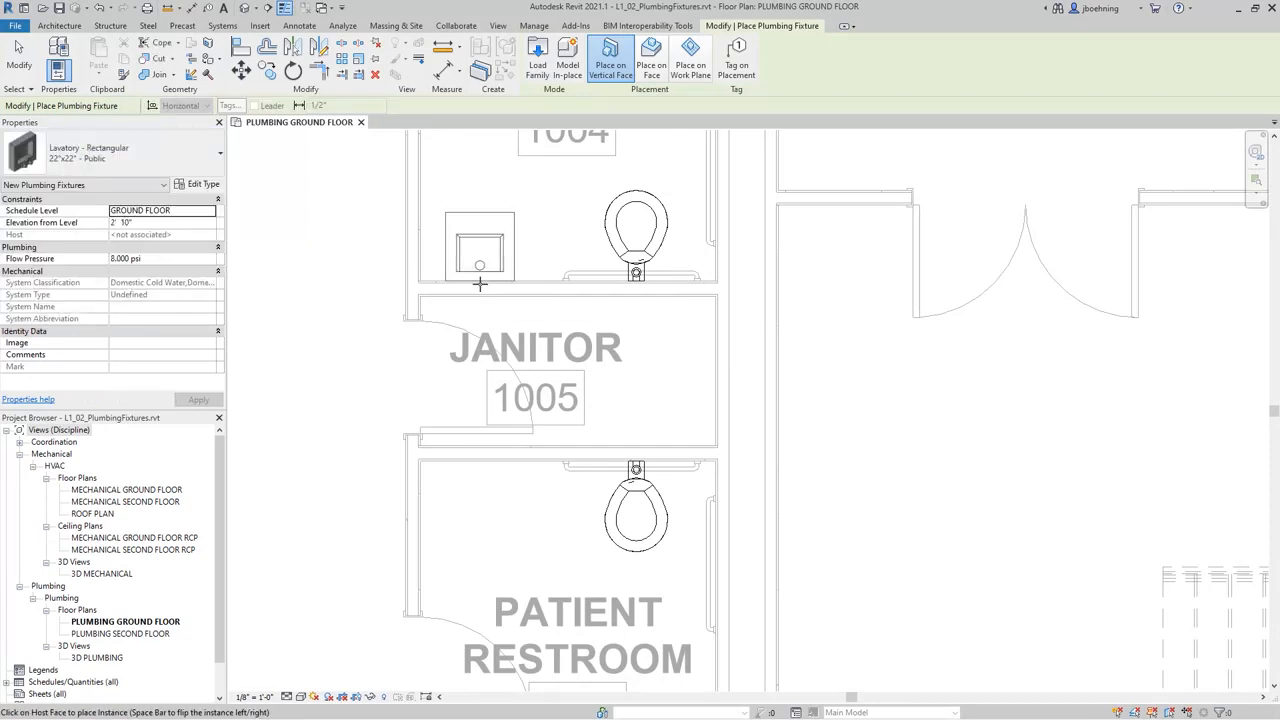
{"action": "left_click", "coordinate": [480, 284]}
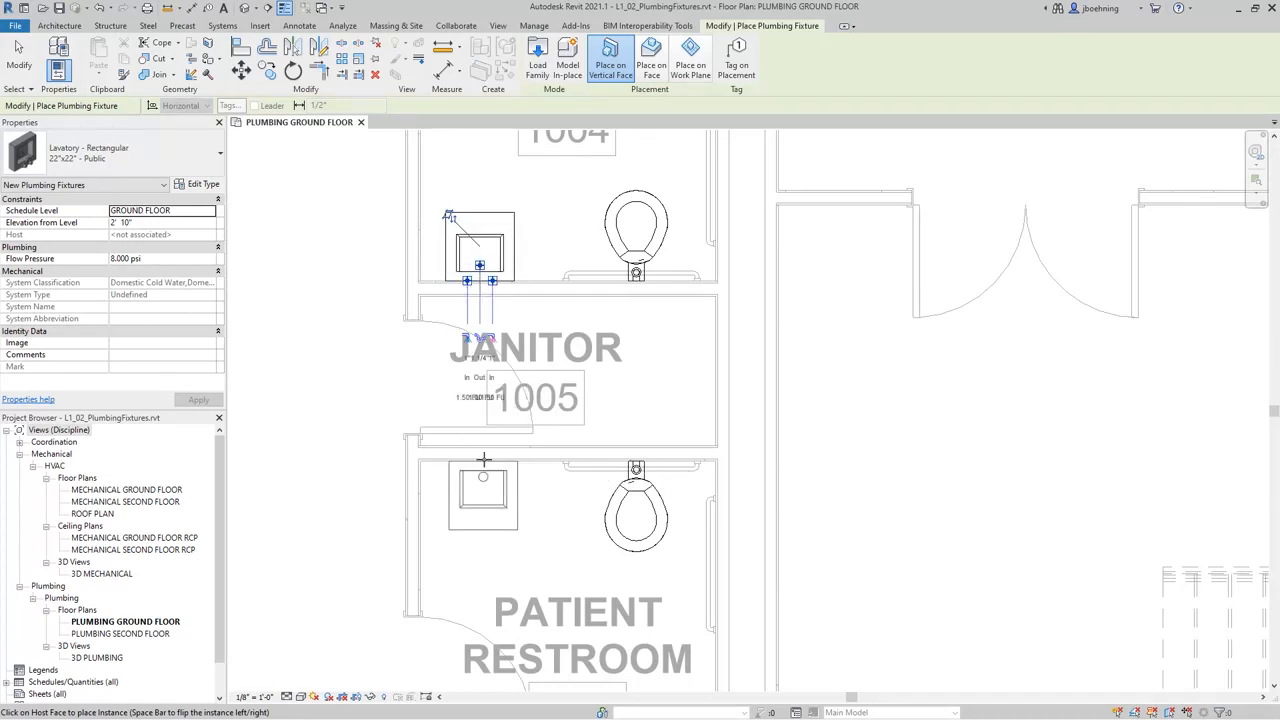
{"action": "left_click", "coordinate": [483, 459]}
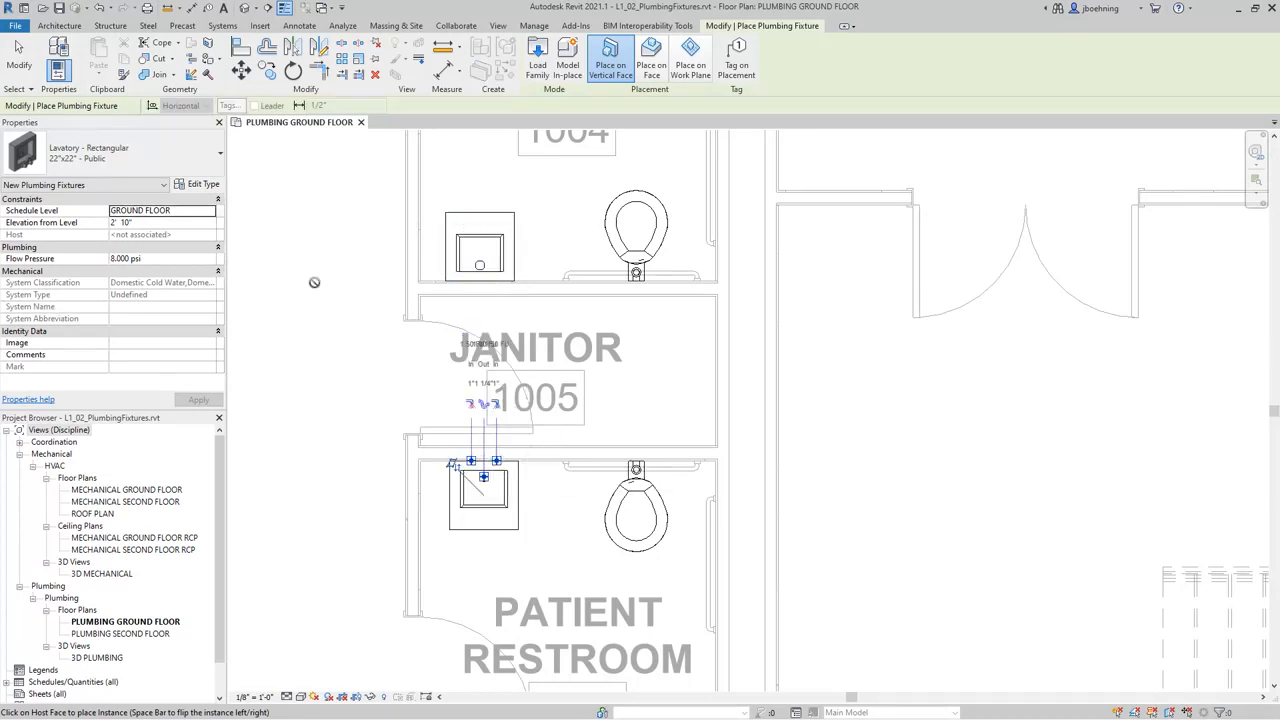
- Search the fixture types for "mop" and choose Sink - Mop, 28"x28"
{"action": "left_click", "coordinate": [209, 170]}
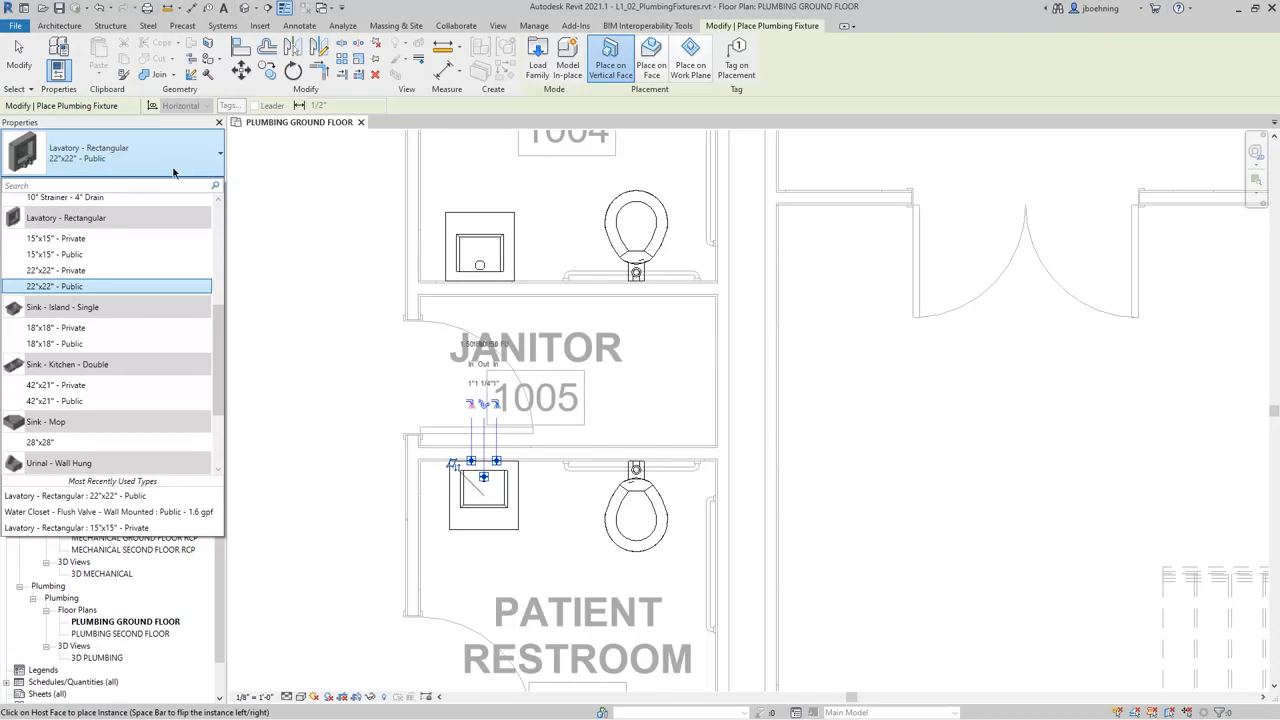
{"action": "type", "text": "mp"}
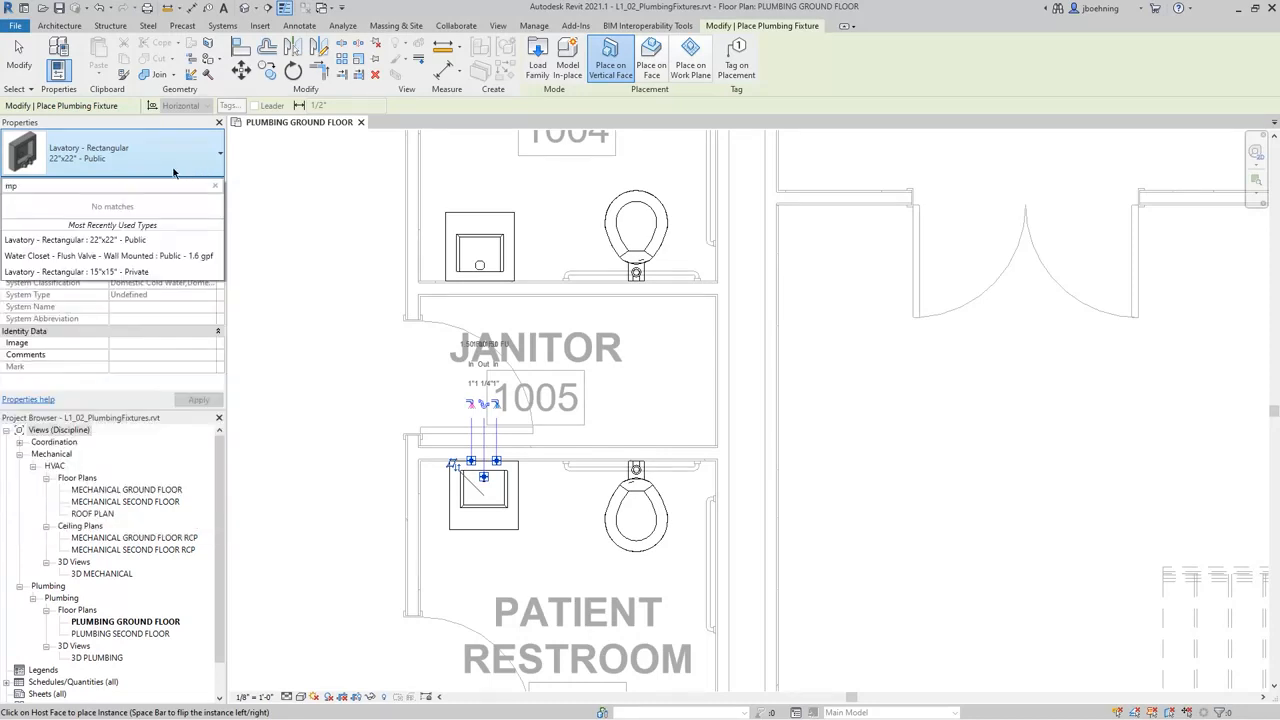
{"action": "type", "text": "op"}
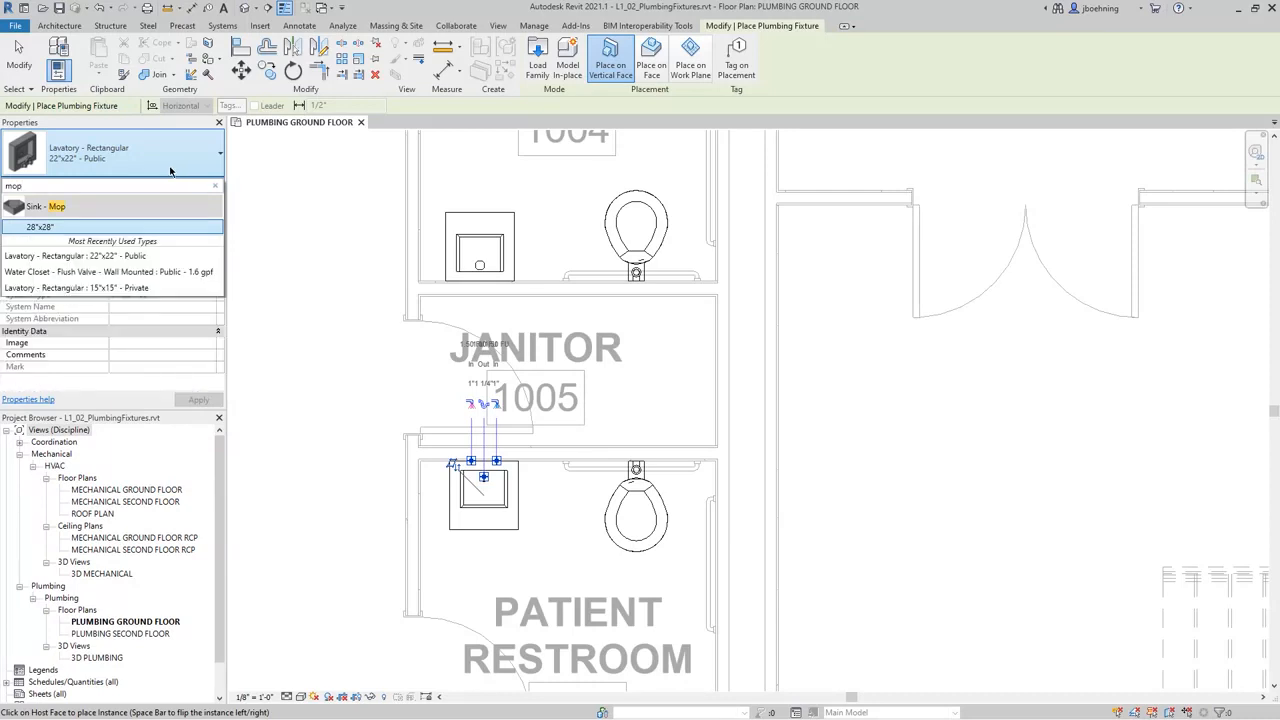
{"action": "left_click", "coordinate": [105, 226]}
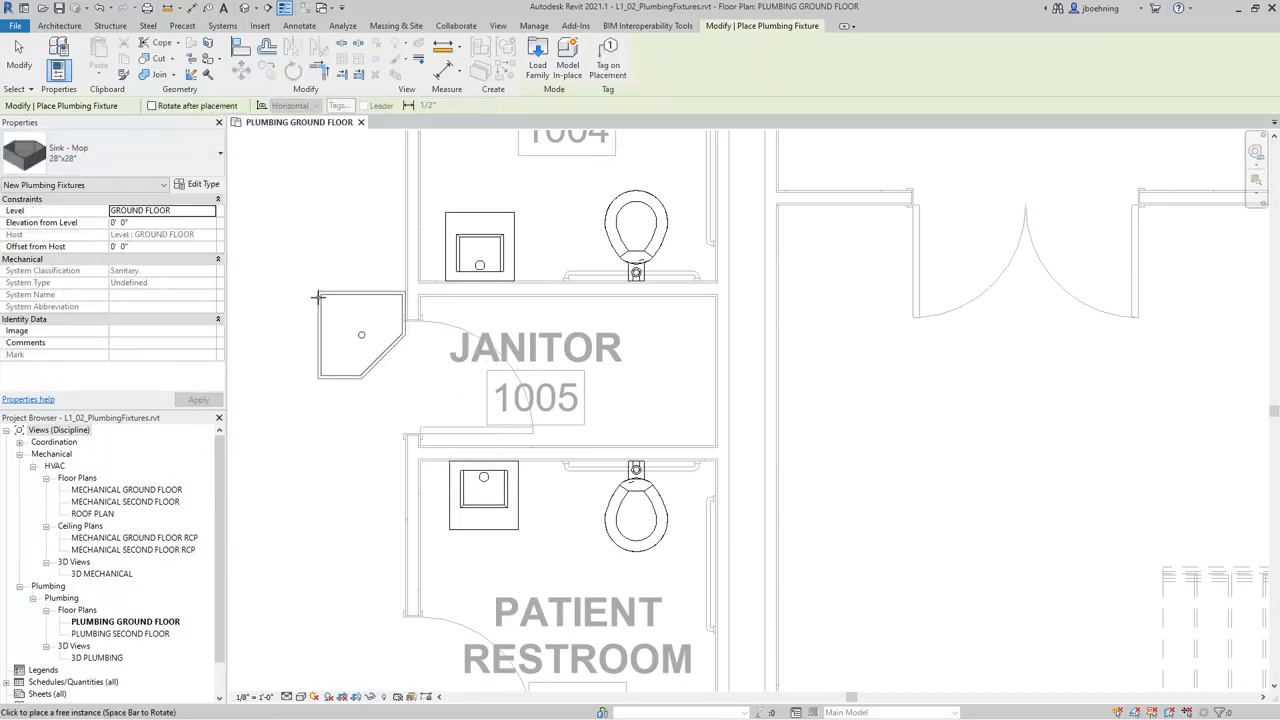
- Rotate the mop sink 180 degrees and place it in the Janitor 1005 corner beside Patient Restroom 1006, away from the door, ending the placement
{"action": "middle_click_drag", "start_coordinate": [320, 280], "coordinate": [326, 314]}
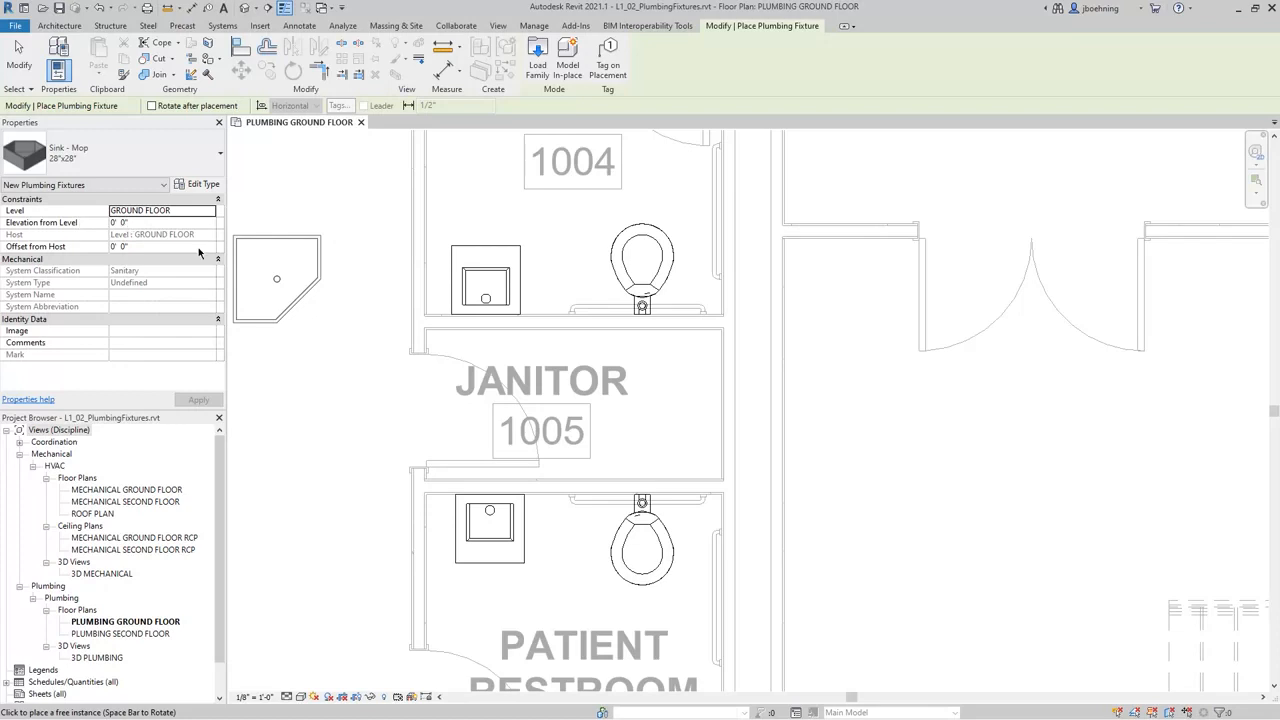
{"action": "key", "text": "space"}
{"action": "key", "text": "space"}
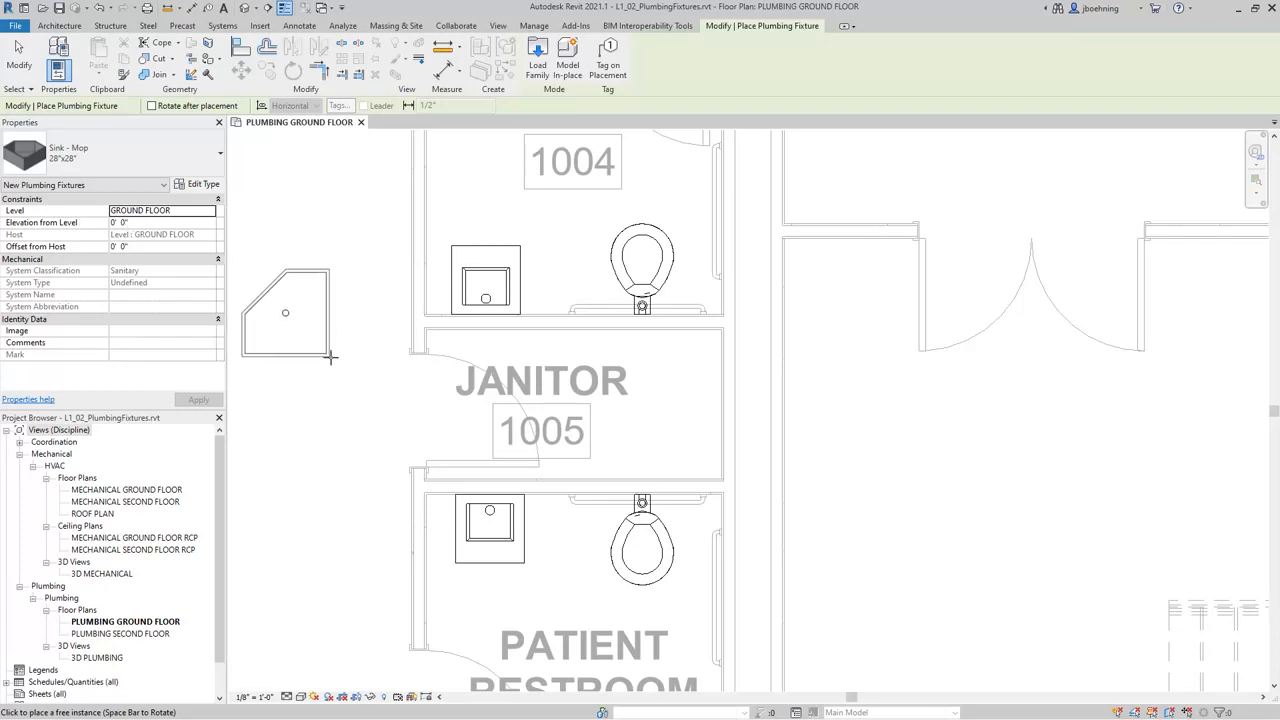
{"action": "scroll", "coordinate": [712, 472], "scroll_direction": "up", "scroll_amount": 4}
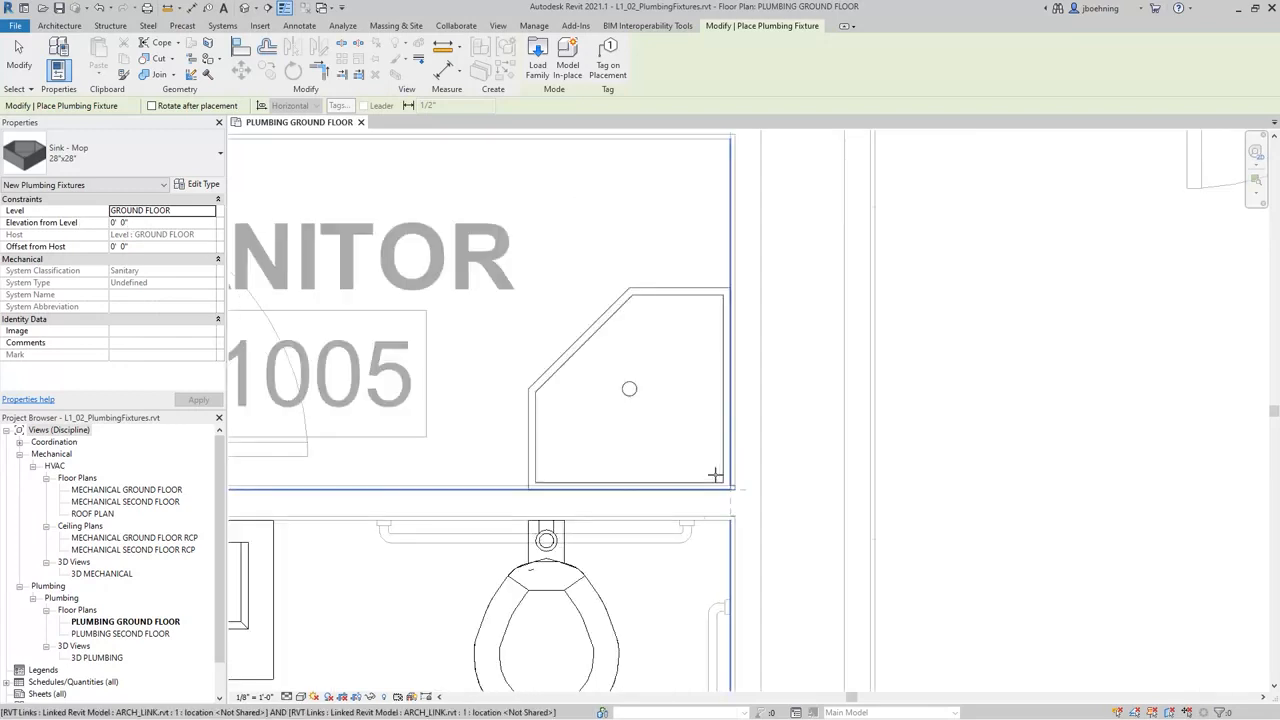
{"action": "left_click", "coordinate": [728, 482]}
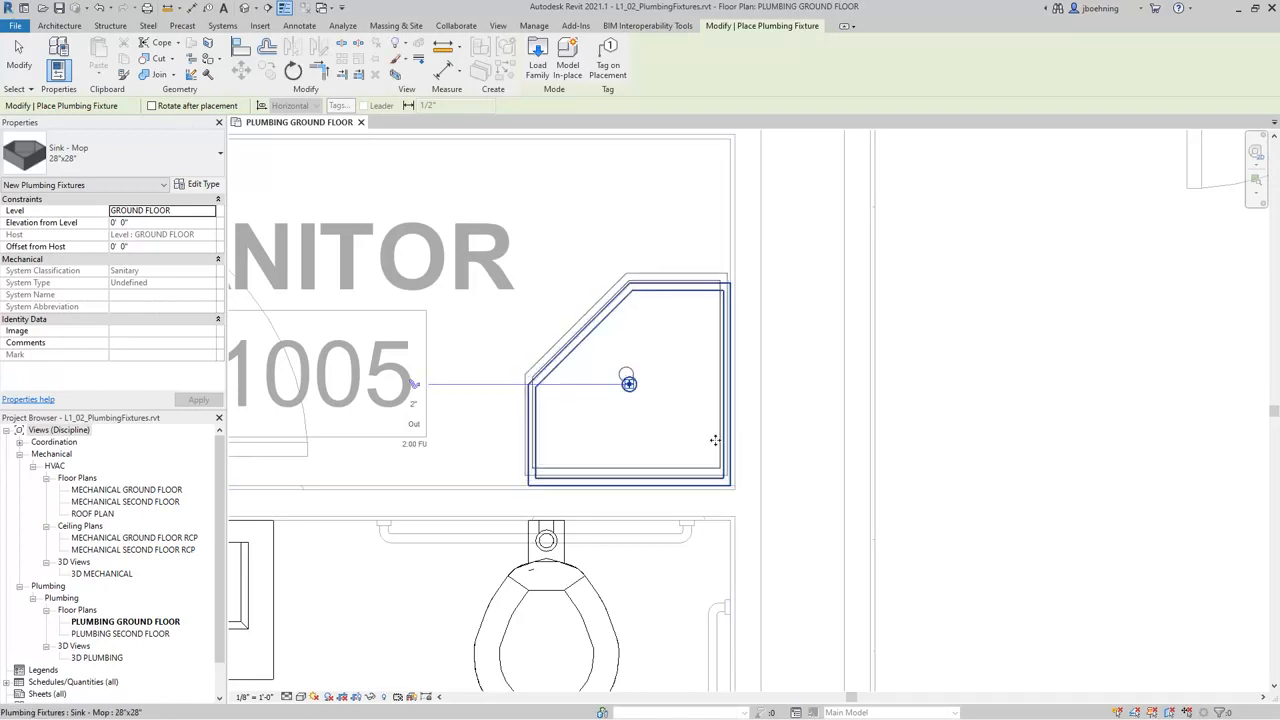
{"action": "scroll", "coordinate": [631, 380], "scroll_direction": "down", "scroll_amount": 2}
{"action": "key", "text": "Escape"}
{"action": "key", "text": "Escape"}
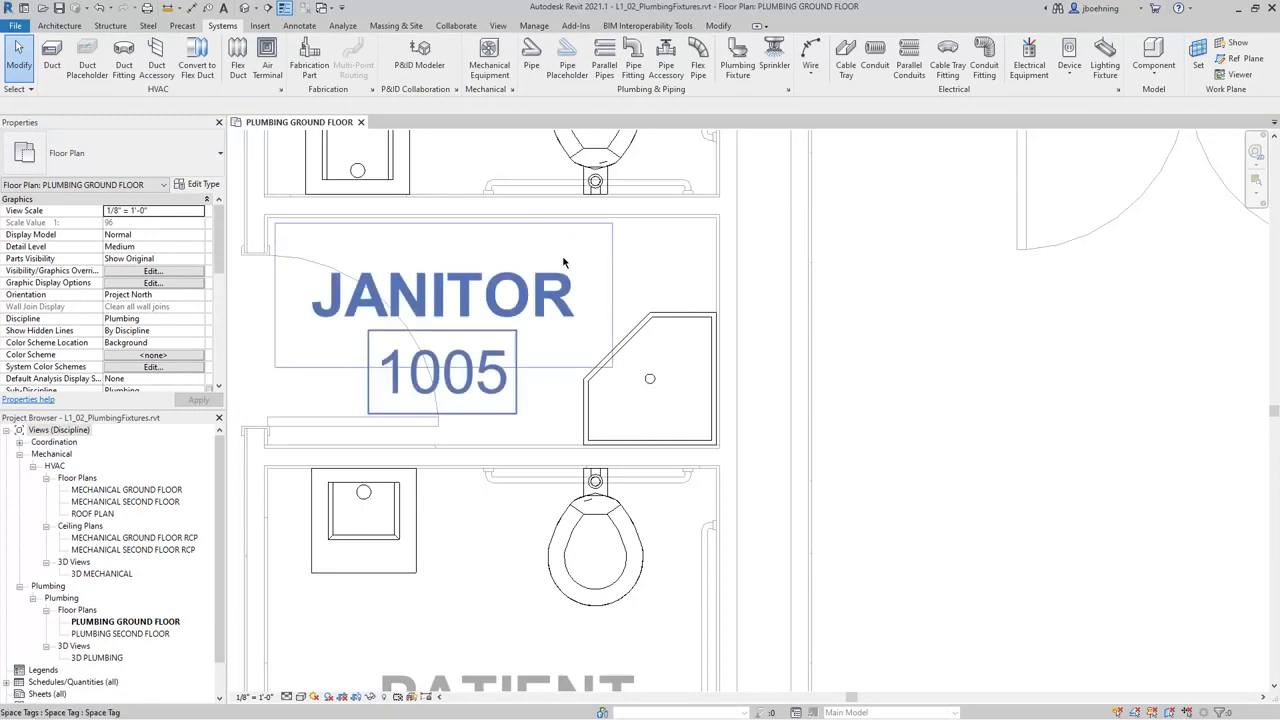
- Select the mop sink in Janitor 1005 and review its level, host, elevation and offset properties
{"action": "left_click", "coordinate": [647, 327]}
{"action": "scroll", "coordinate": [670, 369], "scroll_direction": "up", "scroll_amount": 2}
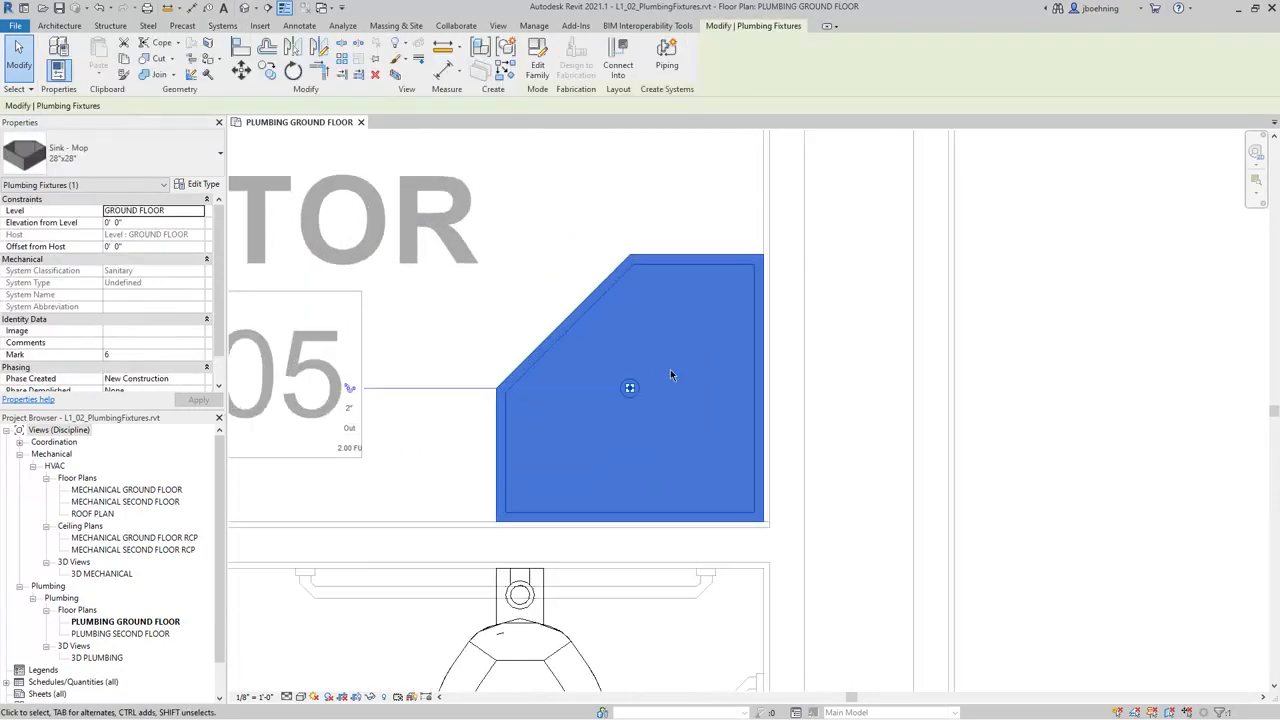
{"action": "middle_click_drag", "start_coordinate": [841, 361], "coordinate": [894, 379]}
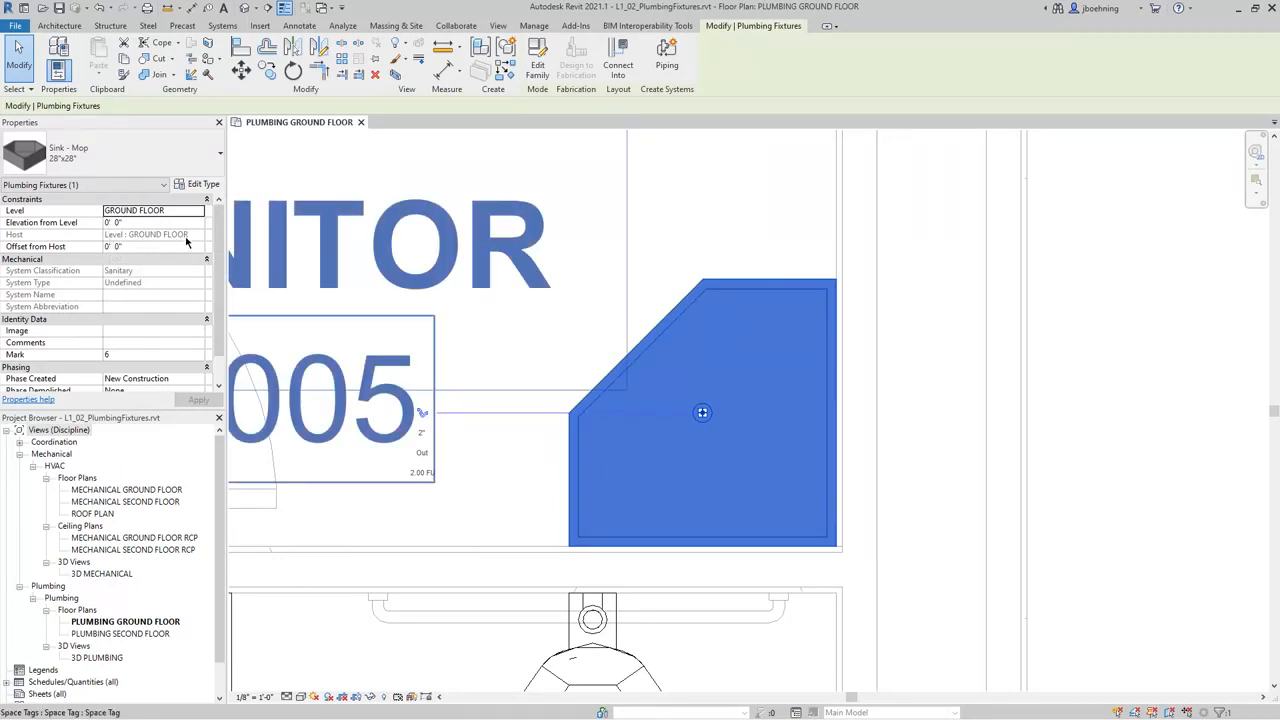
{"action": "left_click", "coordinate": [142, 224]}
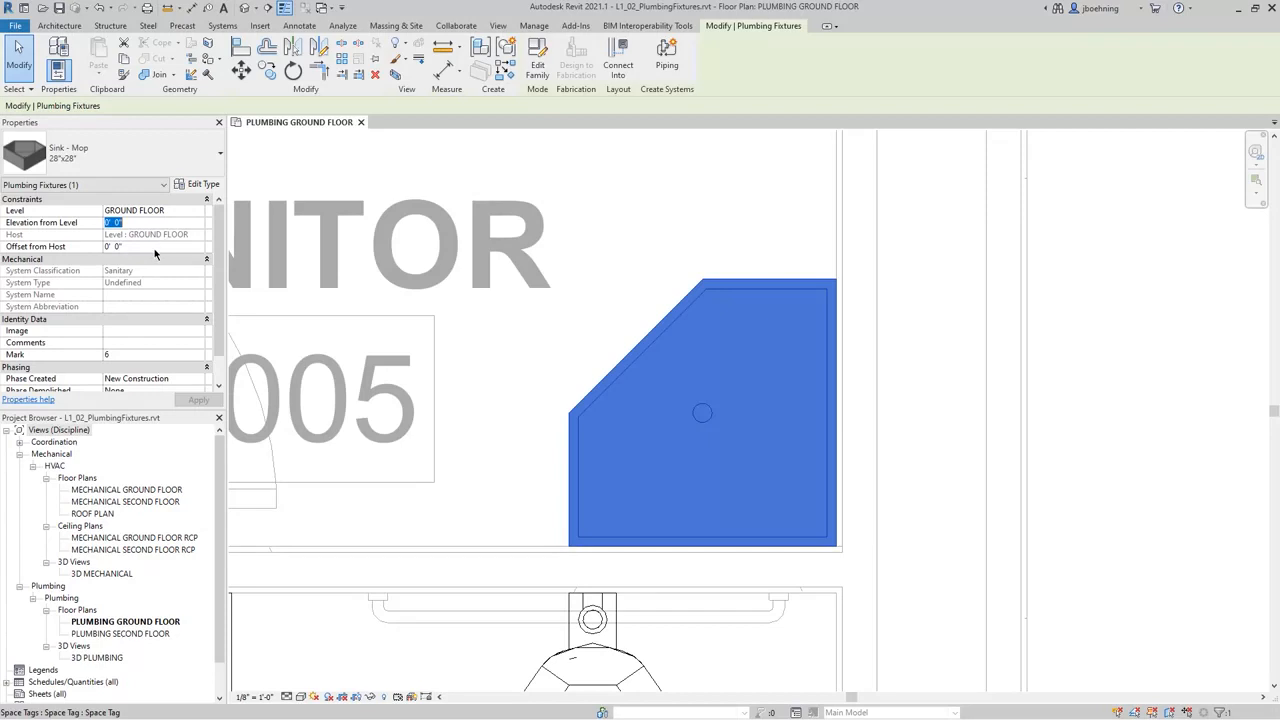
{"action": "scroll", "coordinate": [600, 370], "scroll_direction": "down", "scroll_amount": 4}
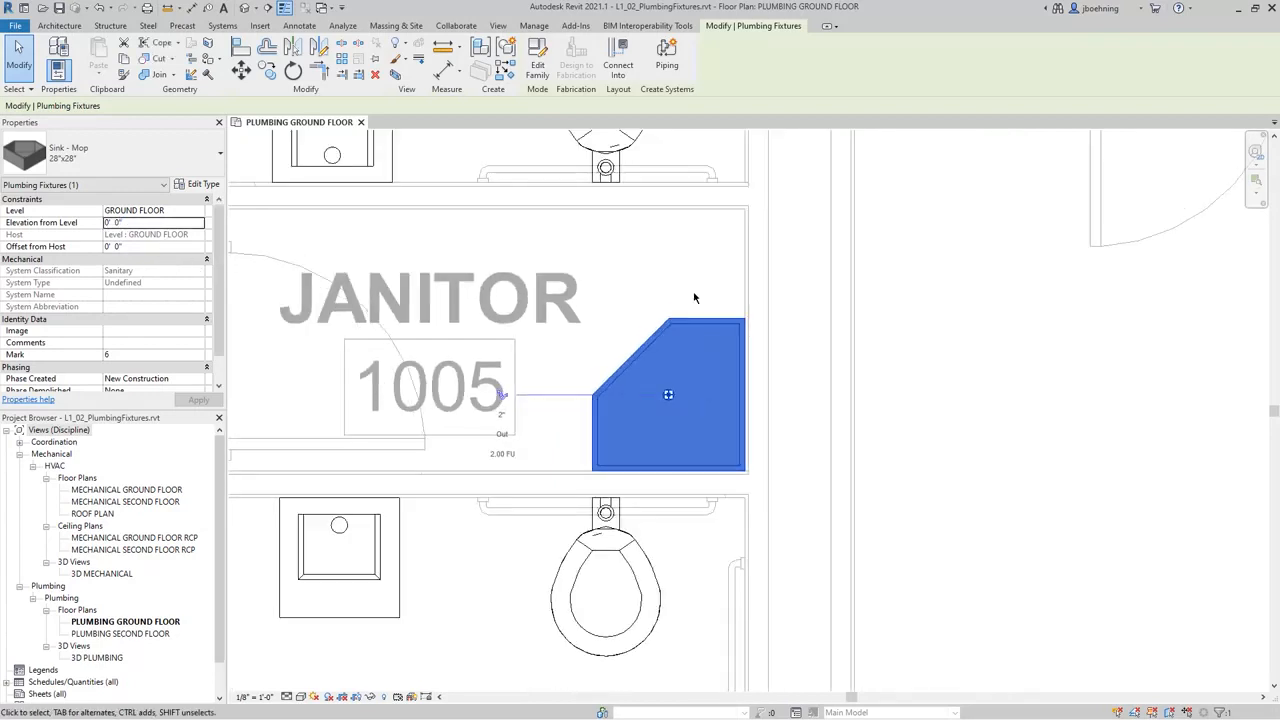
- Compare the properties and connectors of the Public Restroom 1004 water closet with those of the mop sink, and clear the selection
{"action": "left_click", "coordinate": [702, 278]}
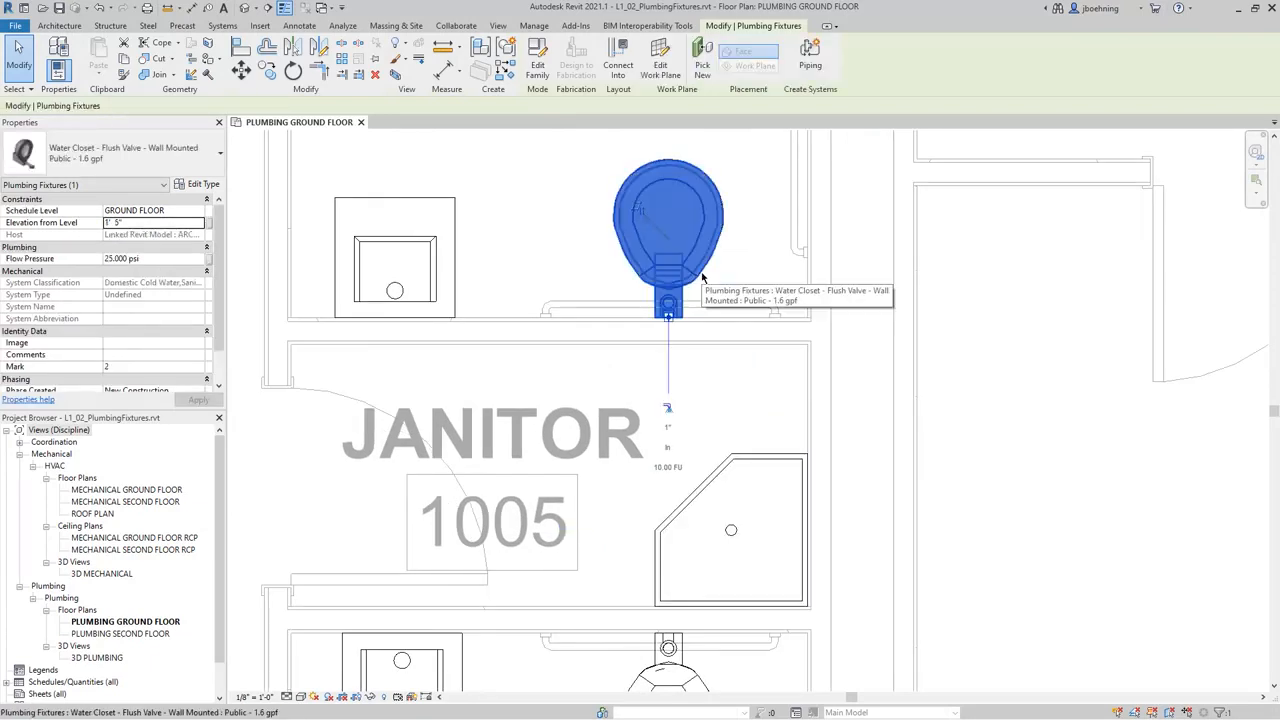
{"action": "left_click", "coordinate": [726, 387]}
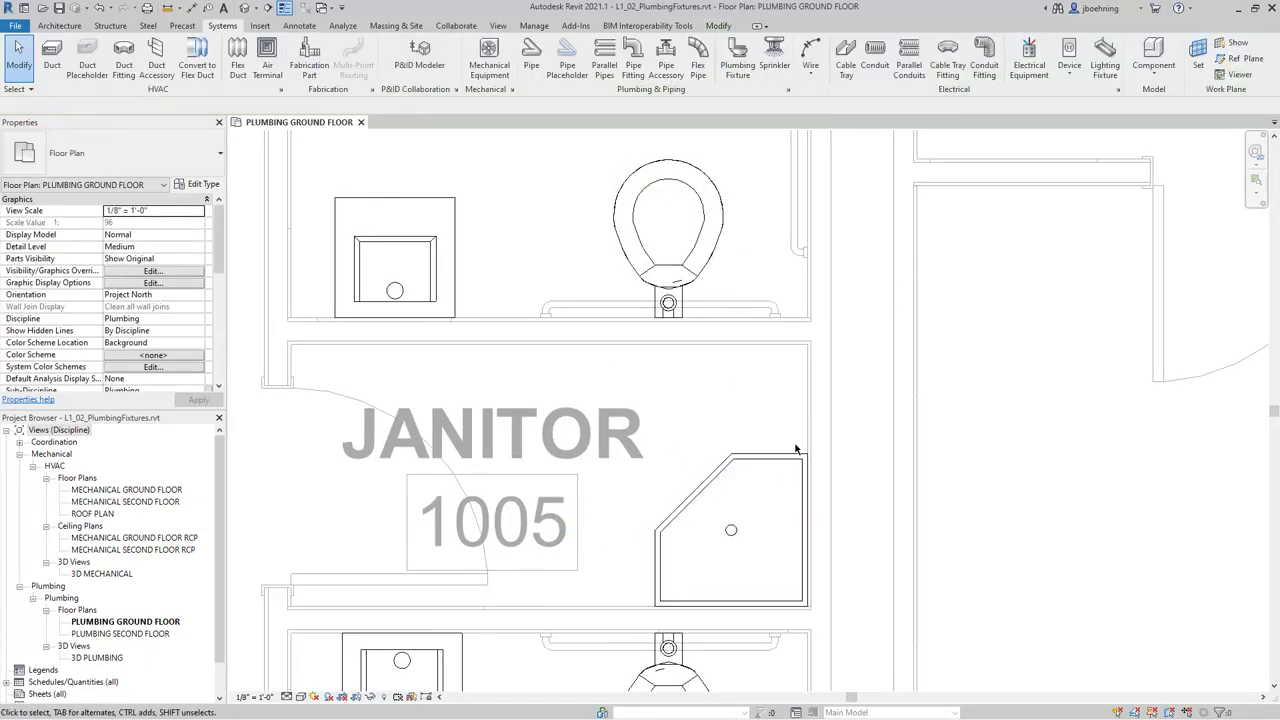
{"action": "left_click", "coordinate": [765, 505]}
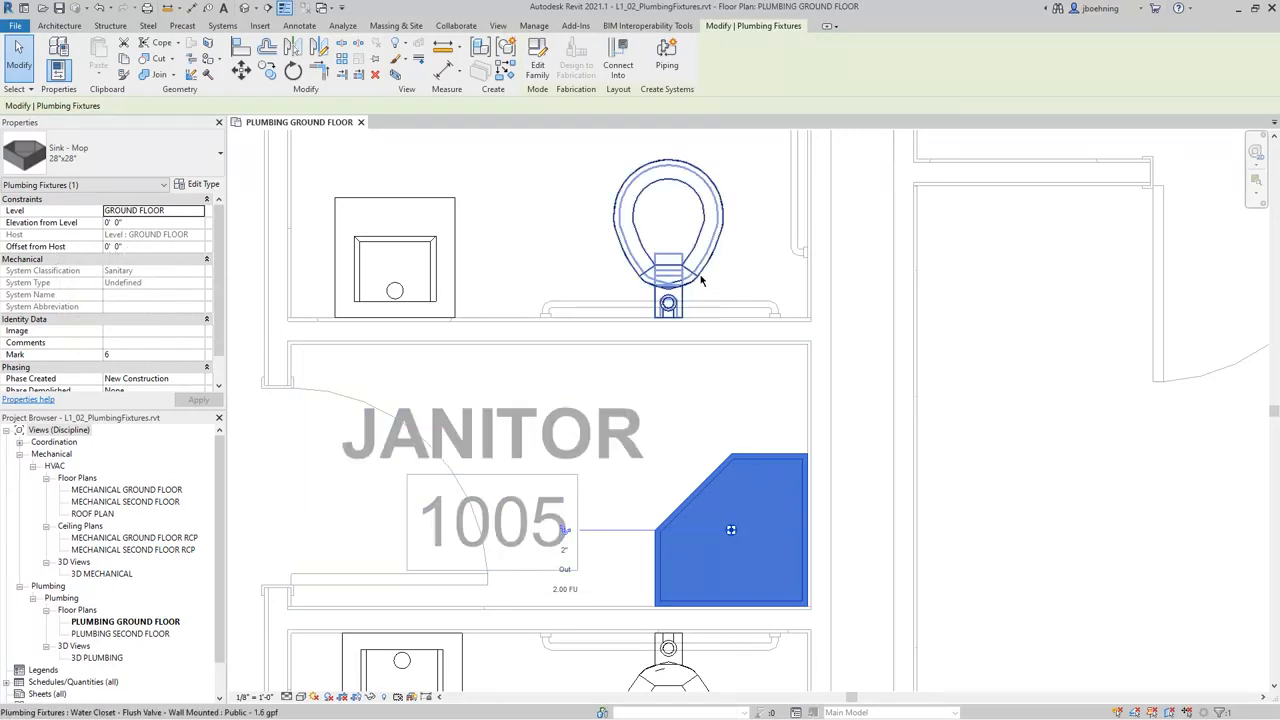
{"action": "left_click", "coordinate": [628, 280]}
{"action": "middle_click_drag", "start_coordinate": [572, 288], "coordinate": [568, 378]}
{"action": "scroll", "coordinate": [672, 378], "scroll_direction": "up", "scroll_amount": 2}
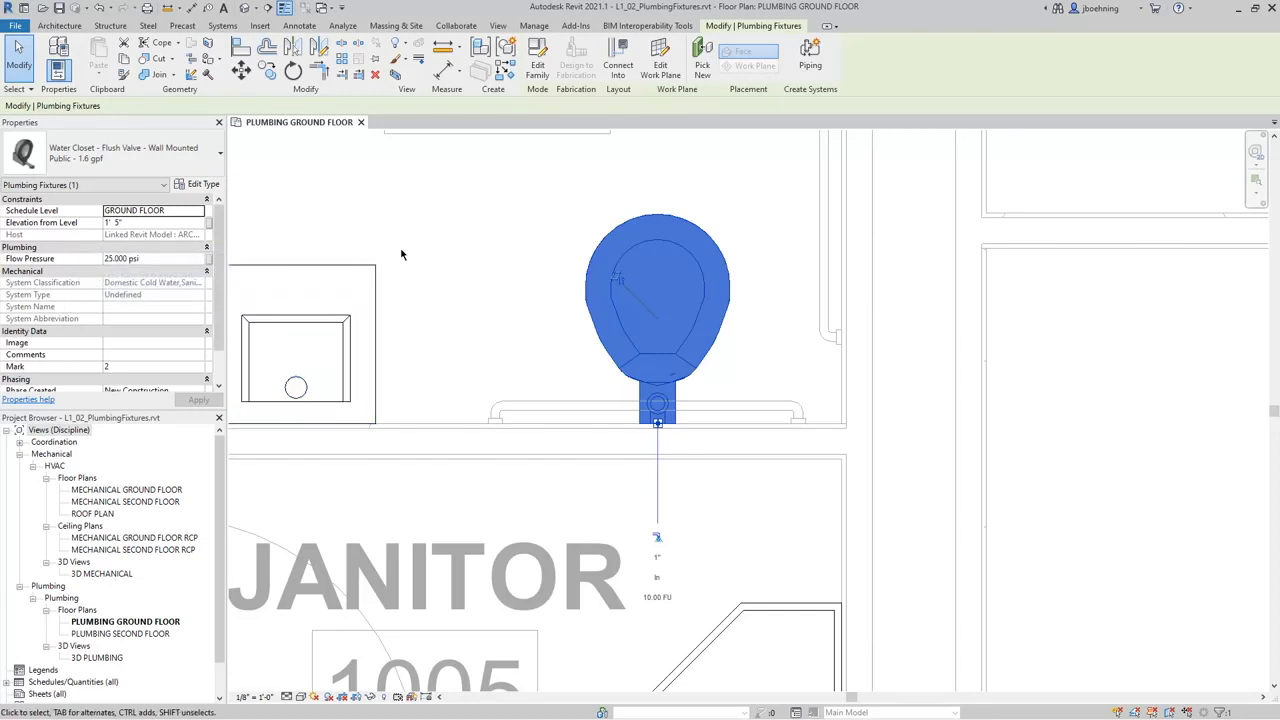
{"action": "left_click", "coordinate": [519, 321]}
{"action": "scroll", "coordinate": [814, 374], "scroll_direction": "down", "scroll_amount": 3}
{"action": "middle_click_drag", "start_coordinate": [798, 441], "coordinate": [765, 345]}
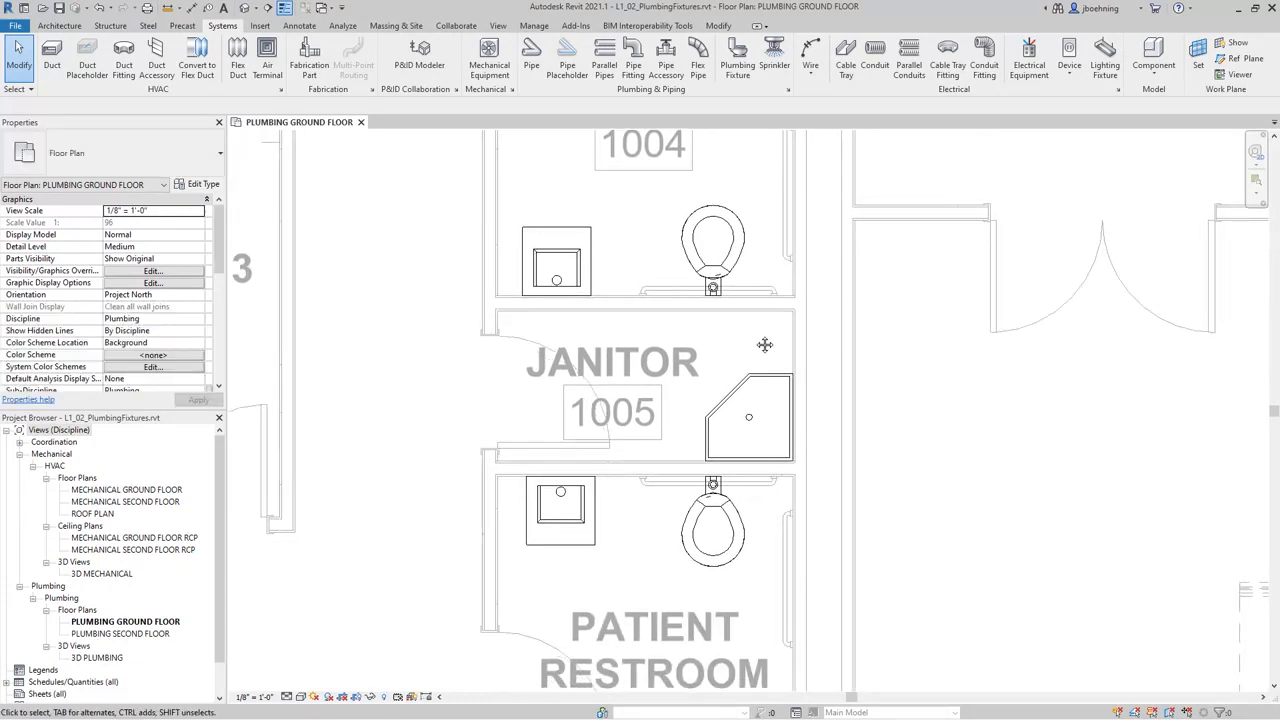
- Inspect the pipe connectors of the lavatory and the water closet in Public Restroom 1004
{"action": "left_click", "coordinate": [558, 278]}
{"action": "scroll", "coordinate": [558, 278], "scroll_direction": "up", "scroll_amount": 2}
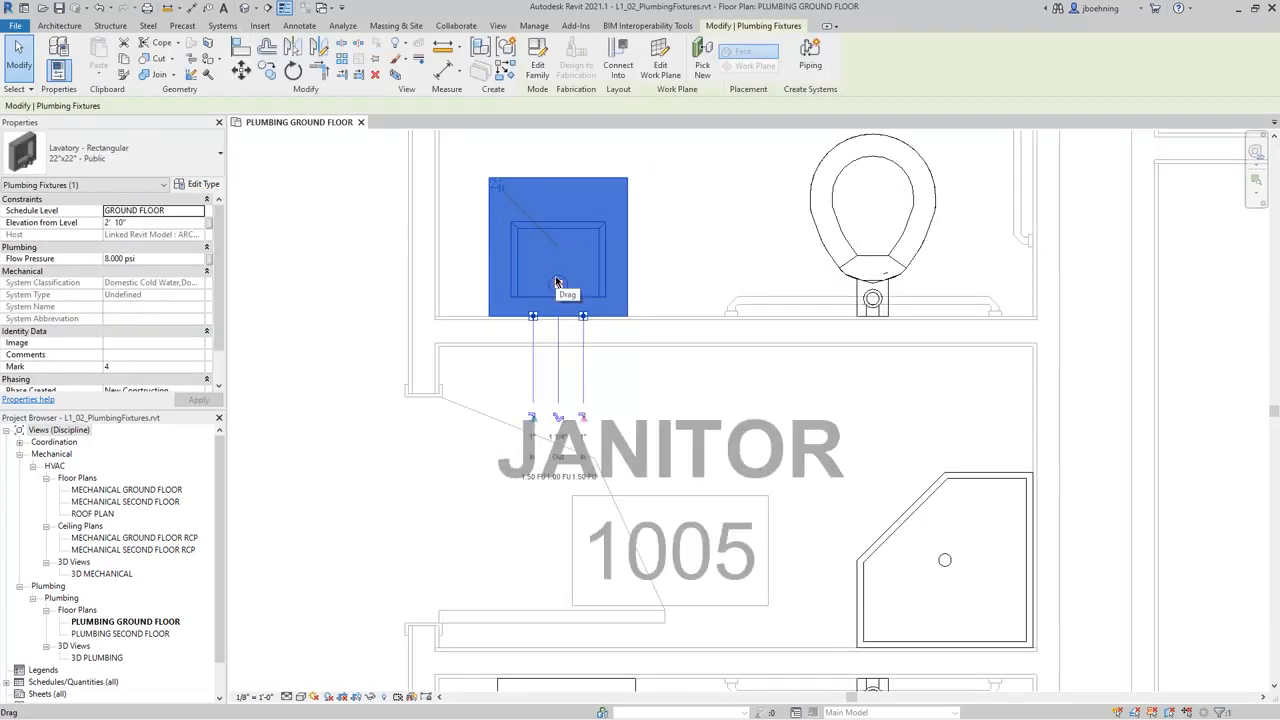
{"action": "left_click", "coordinate": [838, 268]}
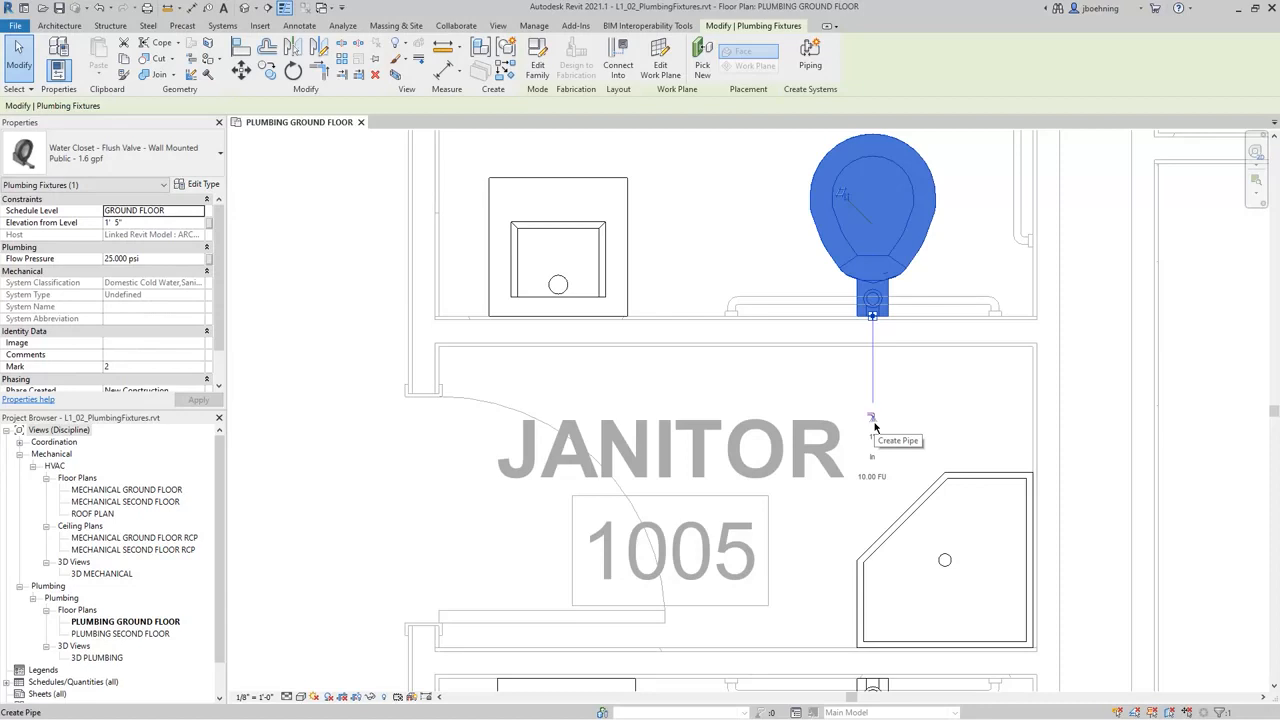
{"action": "scroll", "coordinate": [872, 420], "scroll_direction": "up", "scroll_amount": 2}
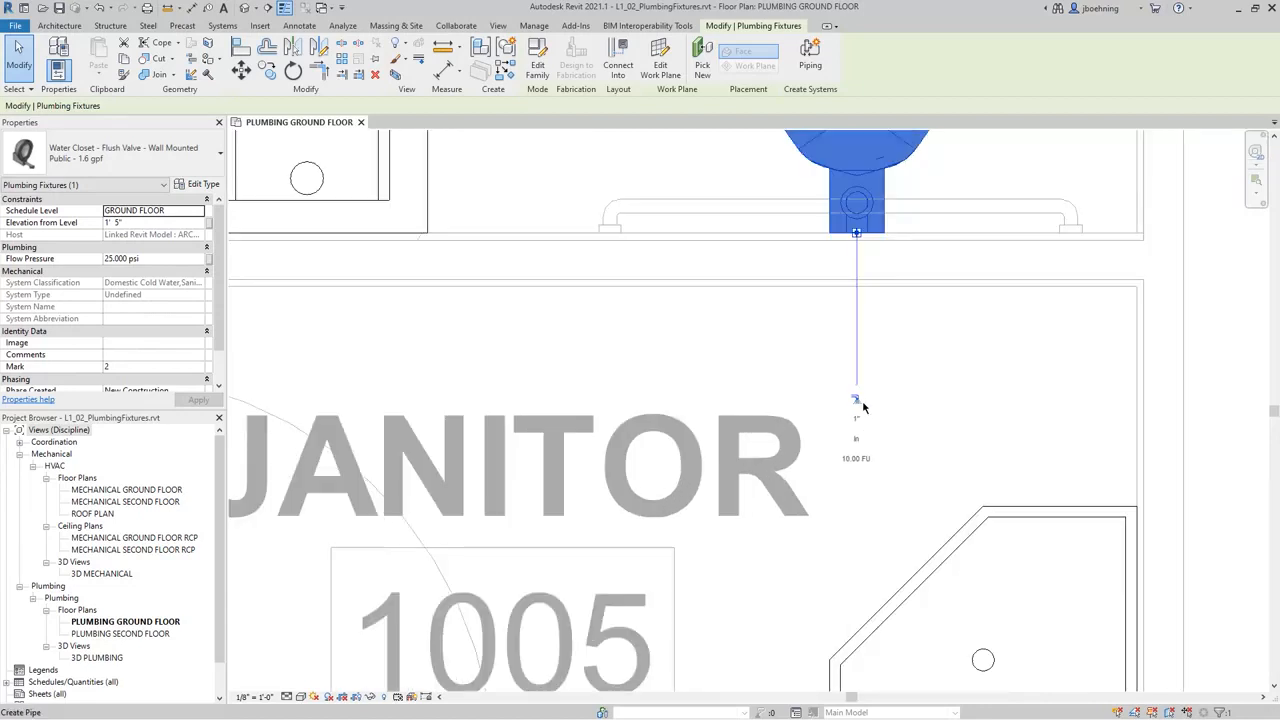
- Select the lavatory in Public Restroom 1004 and examine the sizes, flow directions and fixture units of its pipe connectors
{"action": "scroll", "coordinate": [915, 411], "scroll_direction": "down", "scroll_amount": 2}
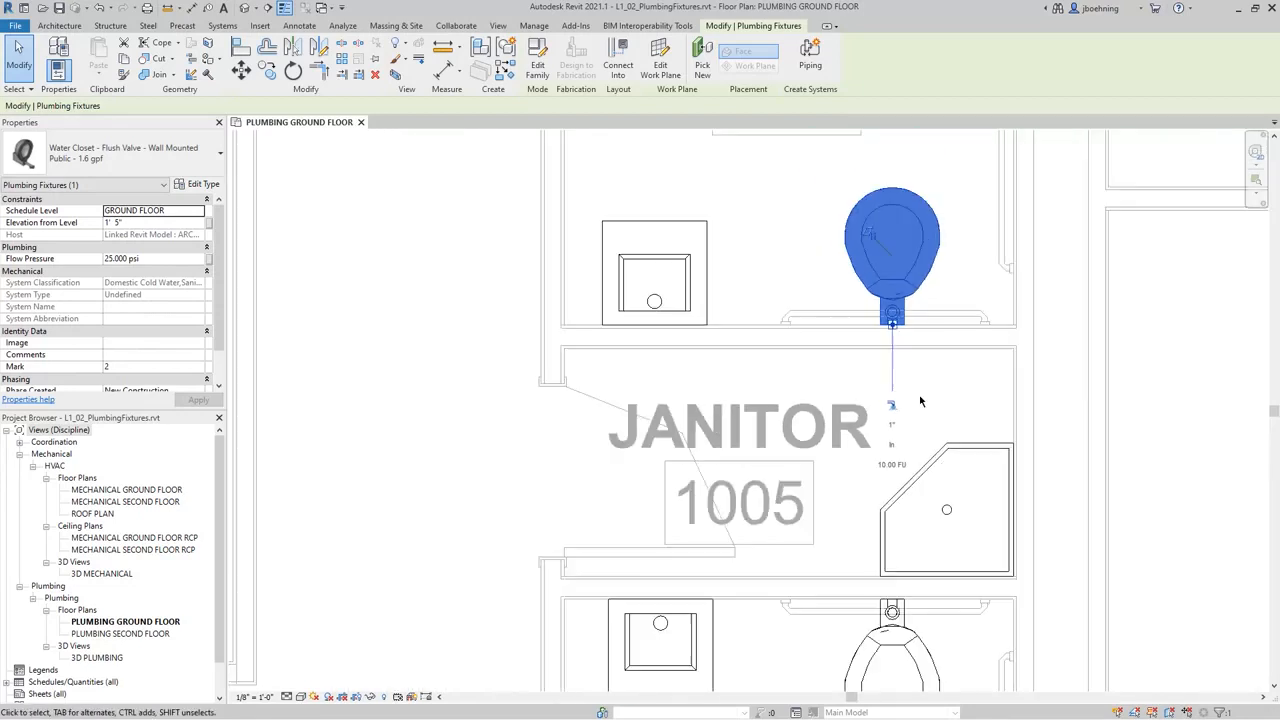
{"action": "left_click", "coordinate": [706, 289]}
{"action": "scroll", "coordinate": [591, 318], "scroll_direction": "up", "scroll_amount": 3}
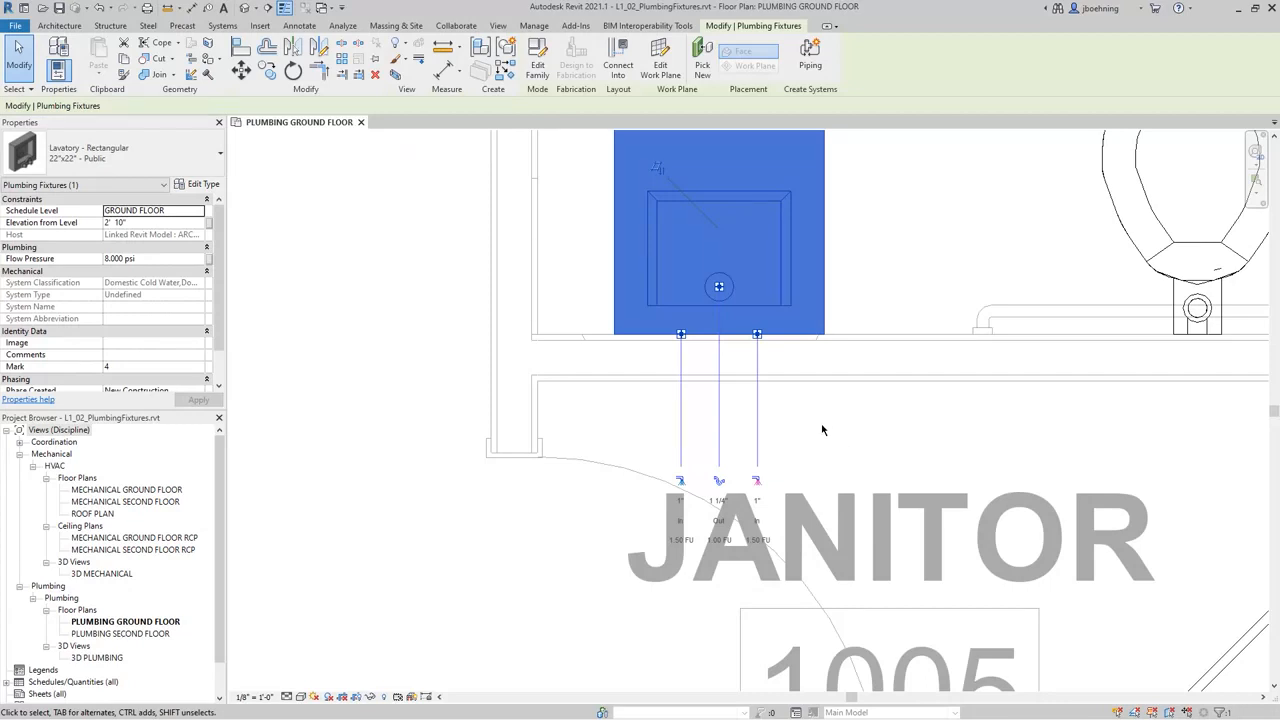
- Open the type properties of the selected Lavatory - Rectangular and review its WFU, HWFU and CWFU fixture unit parameters
{"action": "scroll", "coordinate": [826, 430], "scroll_direction": "down", "scroll_amount": 3}
{"action": "middle_click_drag", "start_coordinate": [869, 433], "coordinate": [712, 425]}
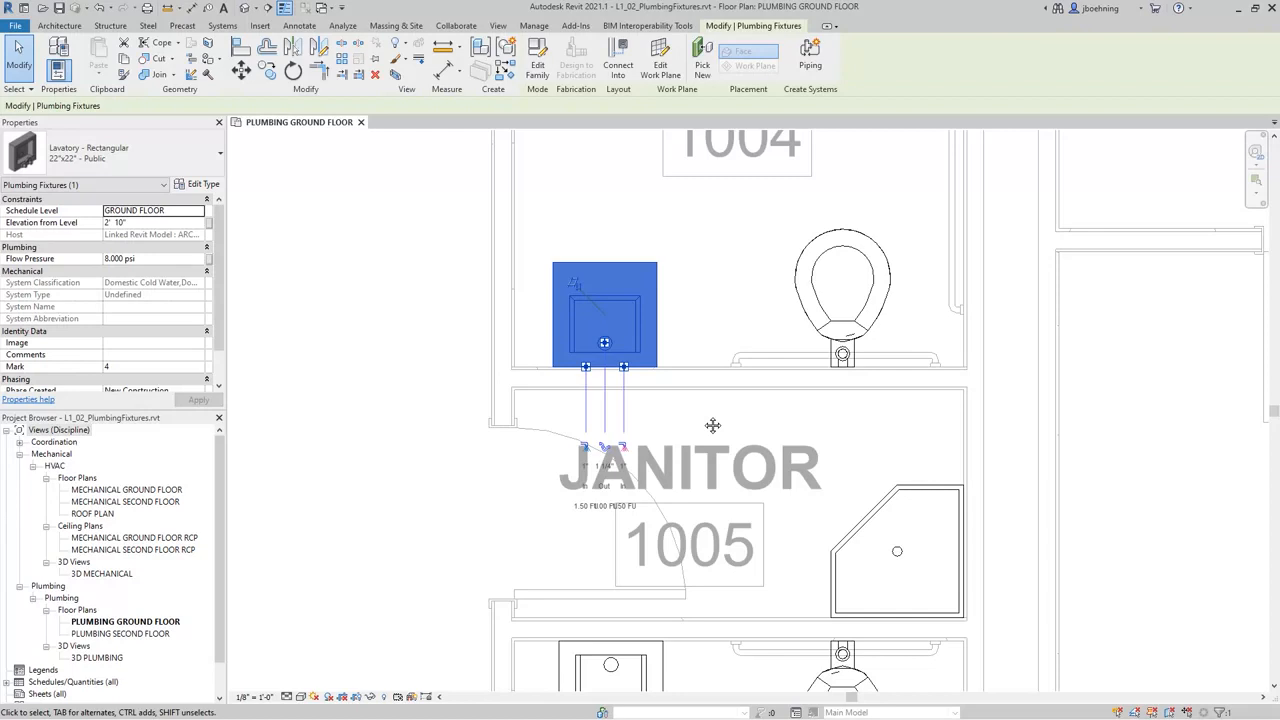
{"action": "left_click", "coordinate": [205, 186]}
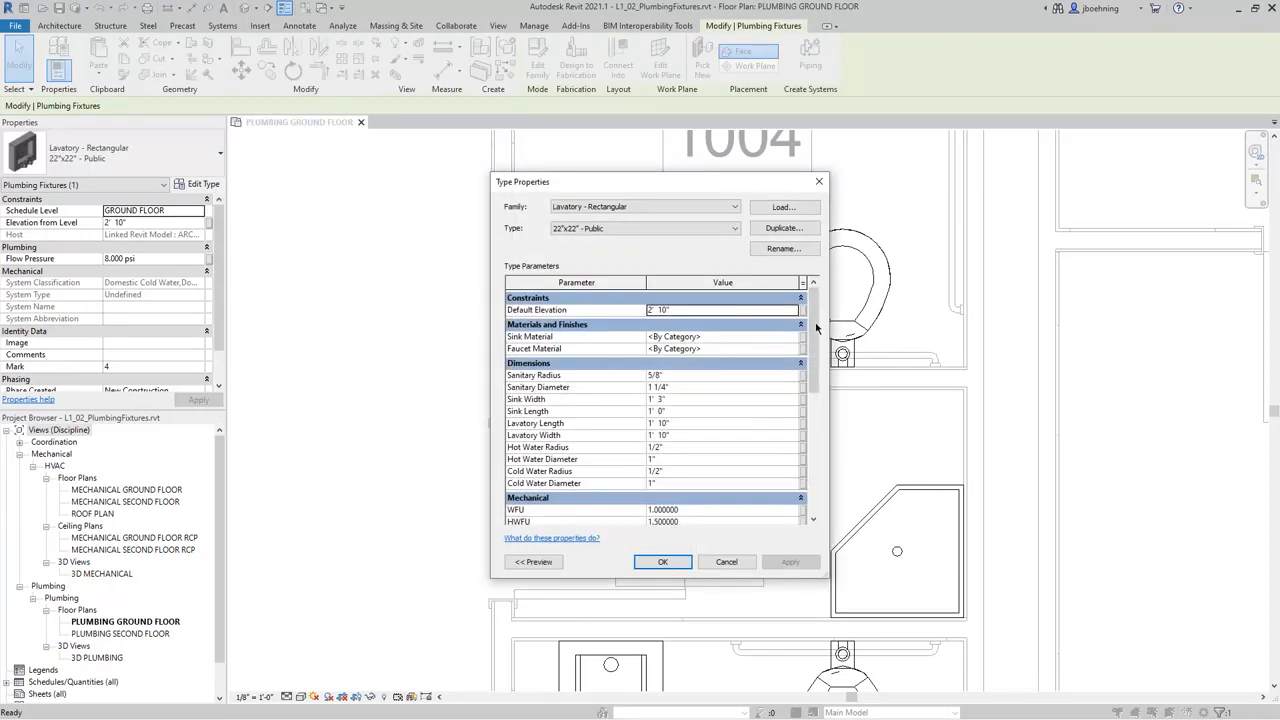
{"action": "left_click_drag", "start_coordinate": [810, 352], "coordinate": [825, 399]}
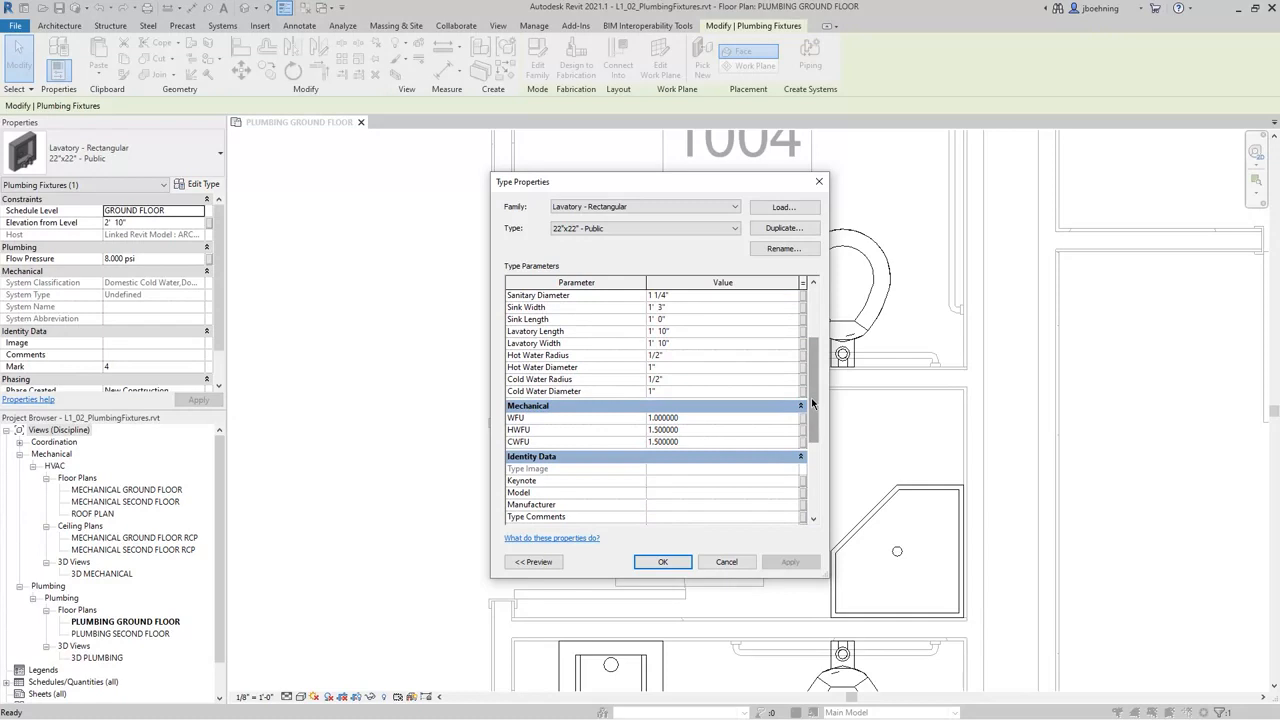
{"action": "left_click", "coordinate": [698, 419]}
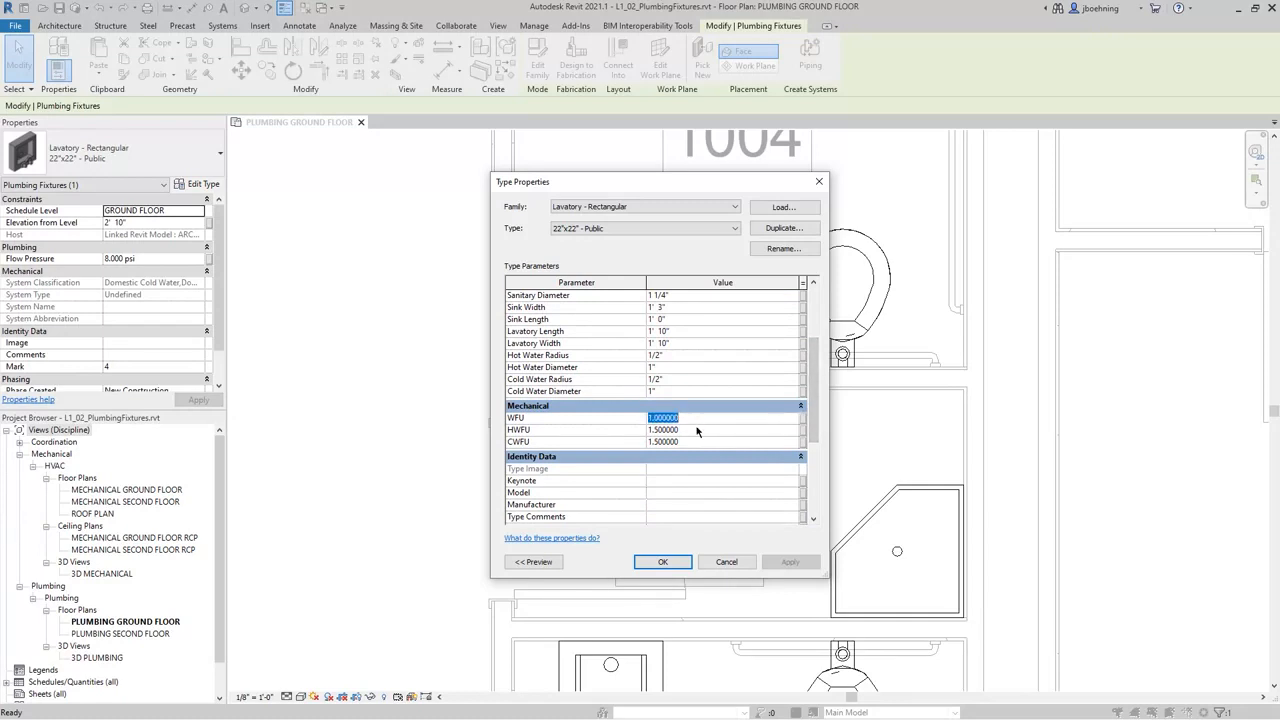
{"action": "left_click", "coordinate": [698, 430]}
{"action": "left_click", "coordinate": [698, 441]}
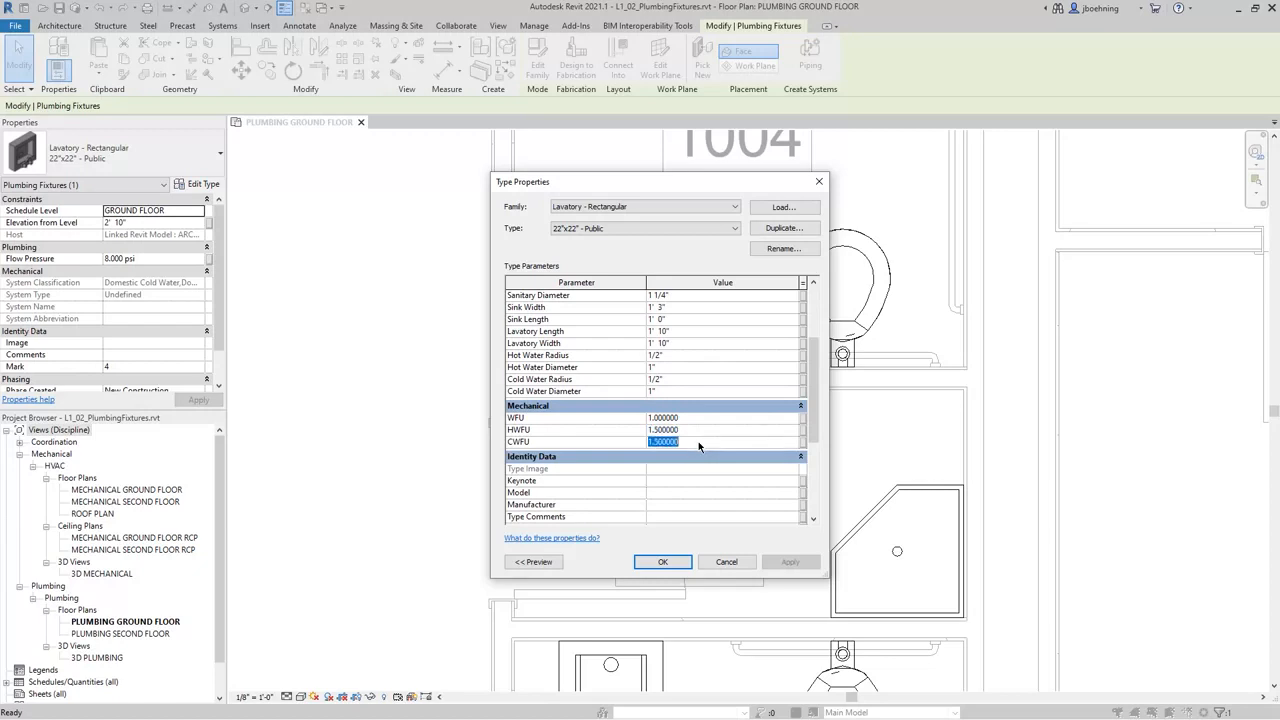